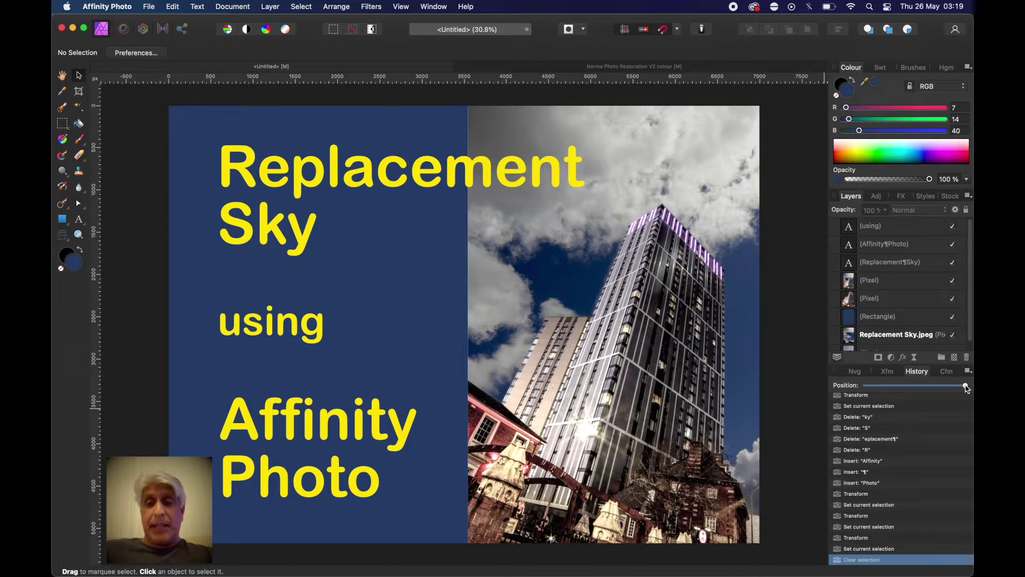
Step: Drag the history back to the original dusk tower photo, deselect, and briefly check the Edit menu
left_click_drag(967, 388, 821, 386)
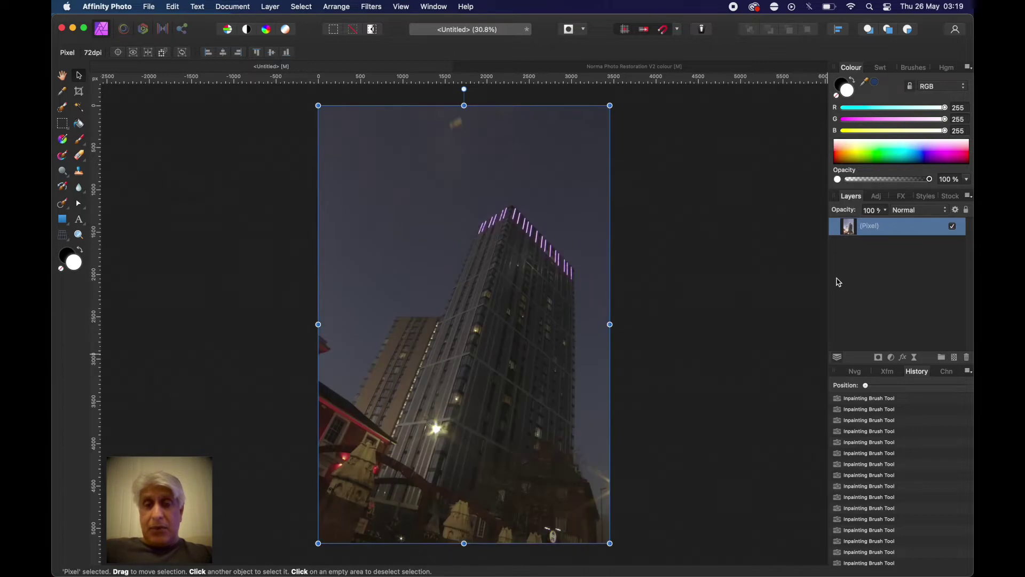
left_click(663, 349)
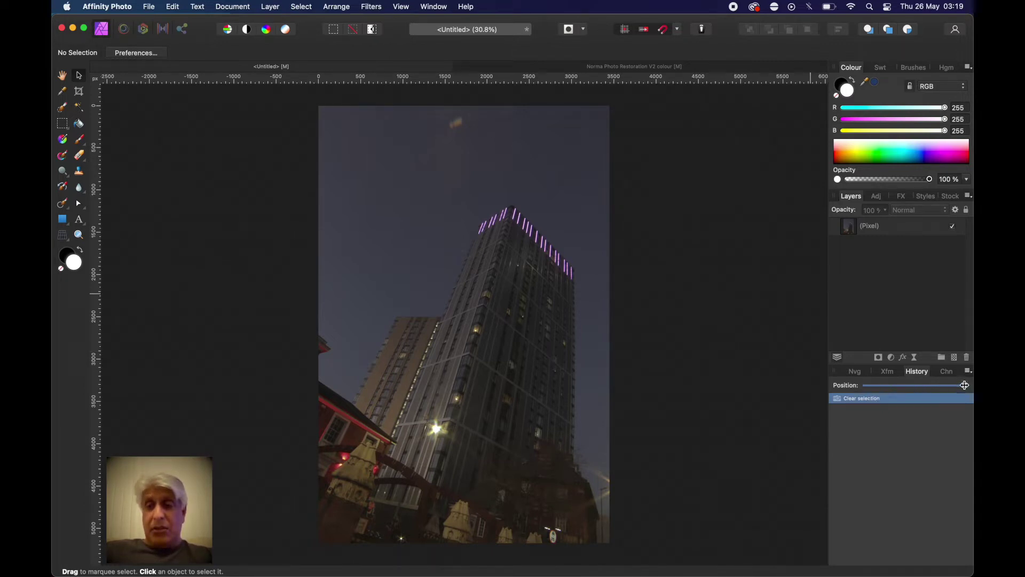
mouse_move(969, 387)
left_mouse_down()
mouse_move(849, 385)
mouse_move(969, 380)
left_mouse_up()
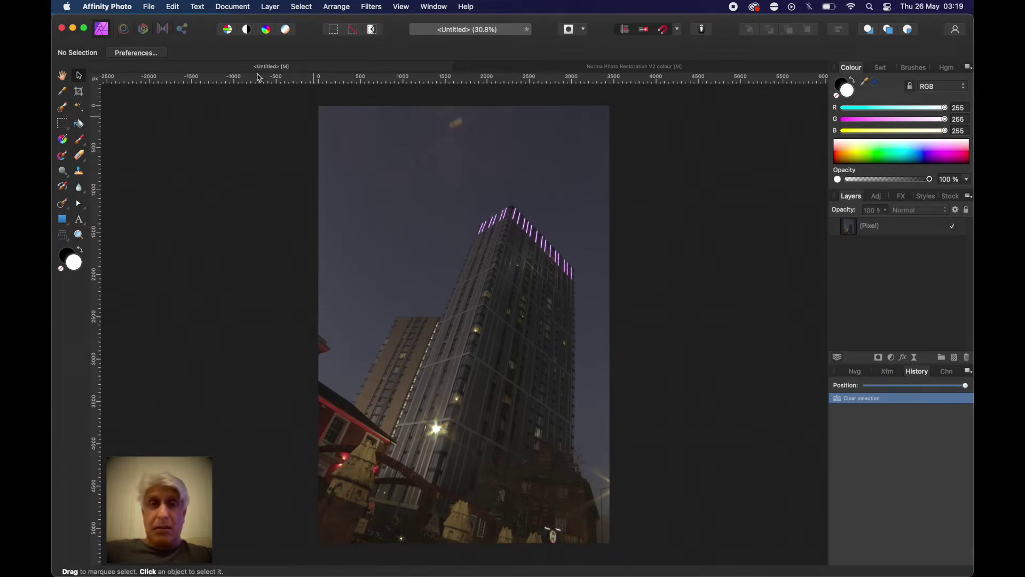
left_click(173, 7)
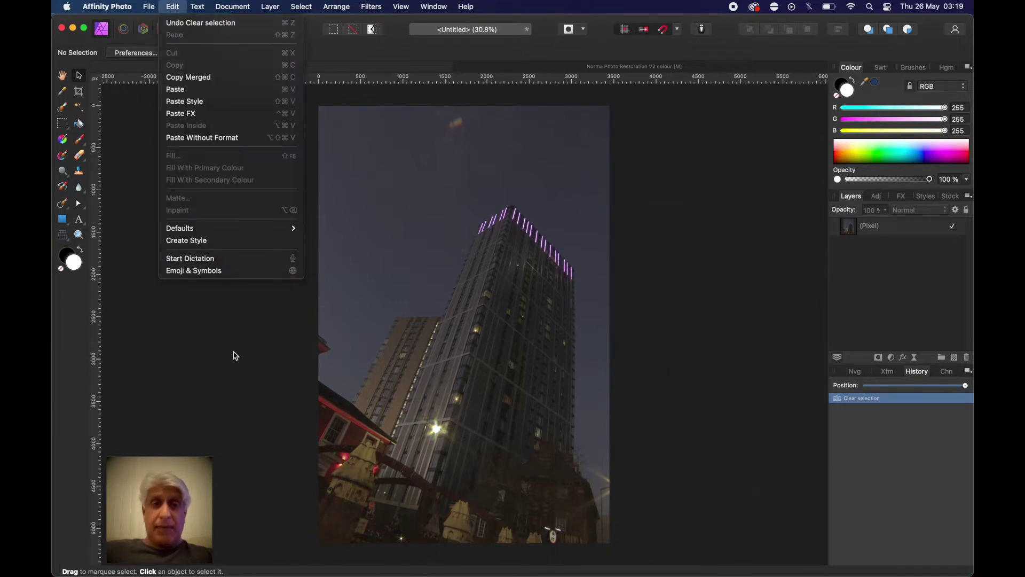
left_click(231, 355)
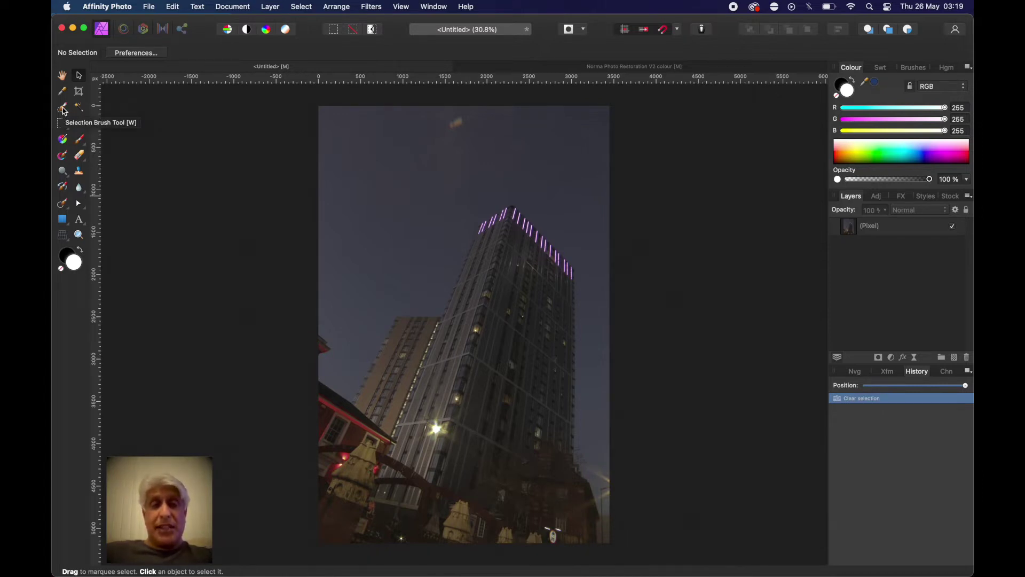
Step: With the Selection Brush resized using the bracket keys, paint a selection over the buildings
left_click(63, 108)
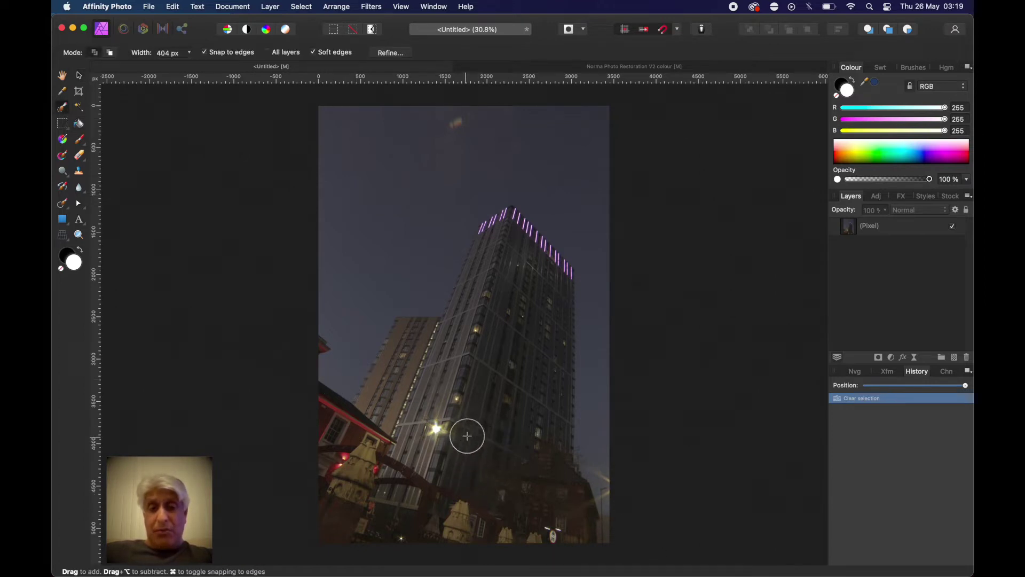
key("bracketright")
key("bracketright")
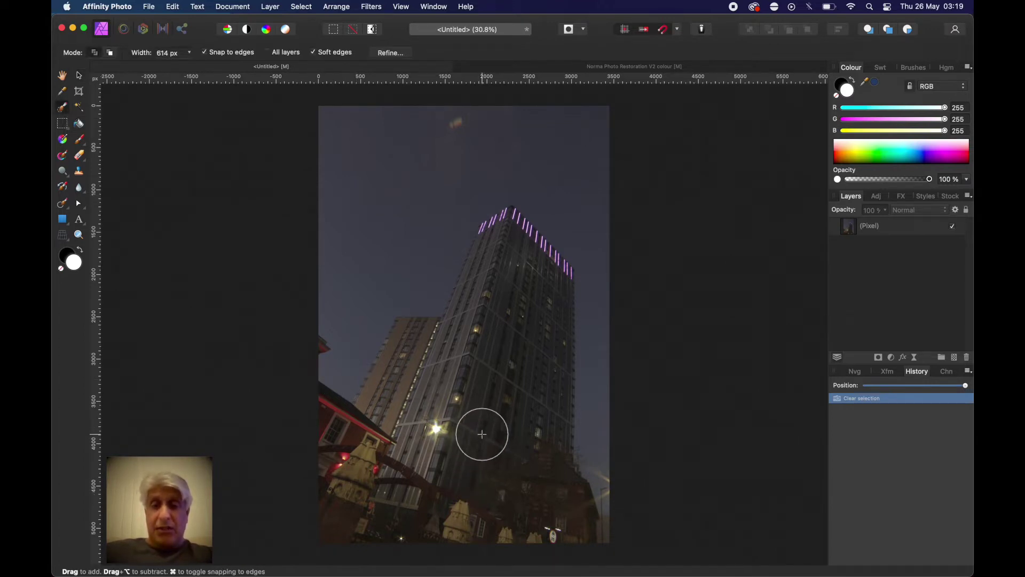
key("bracketleft")
key("bracketleft")
key("bracketleft")
key("bracketleft")
key("bracketright")
key("bracketright")
key("bracketright")
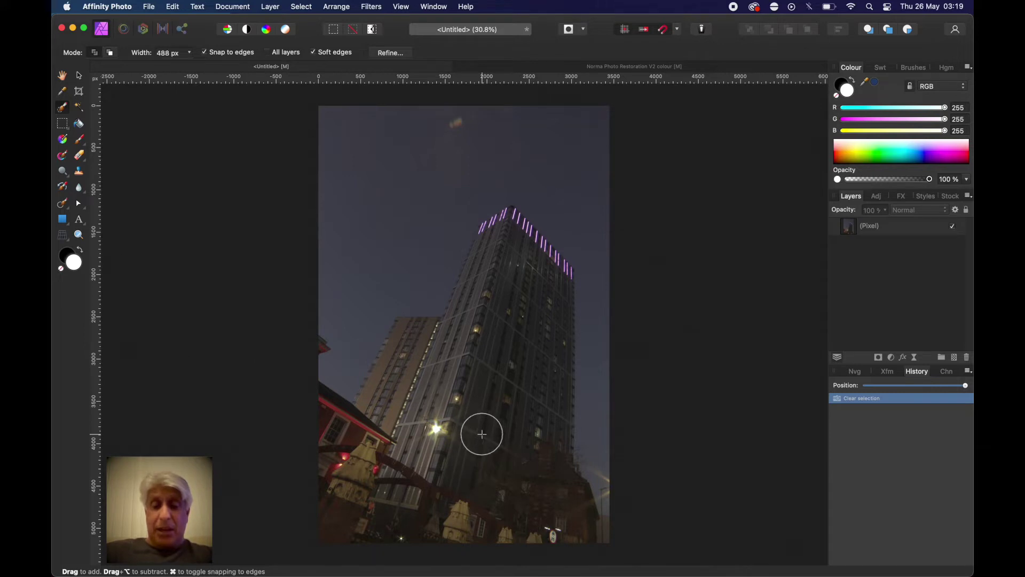
key("bracketright")
key("bracketright")
key("bracketright")
key("bracketright")
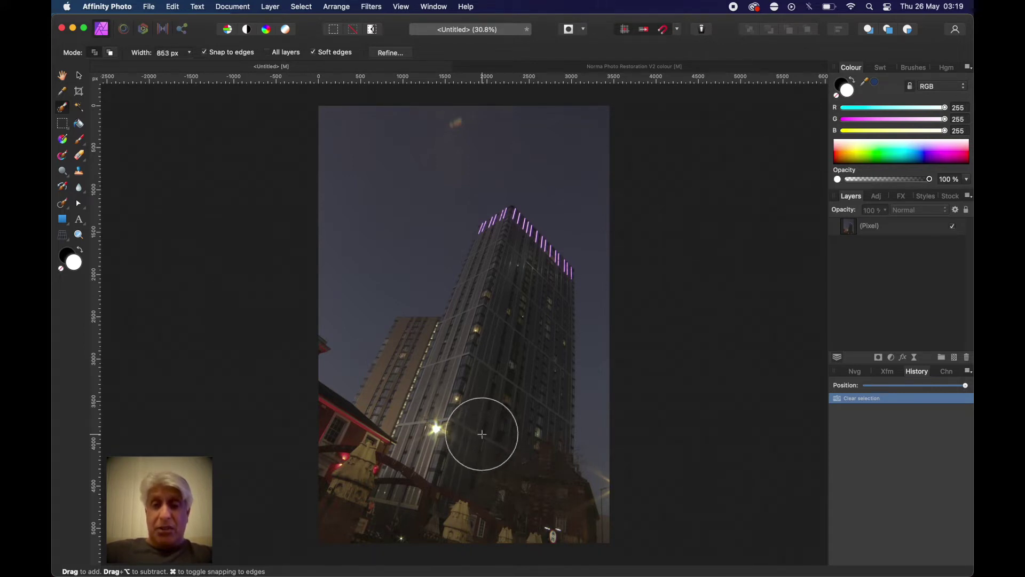
key("bracketleft")
key("bracketleft")
key("bracketleft")
key("bracketleft")
key("bracketleft")
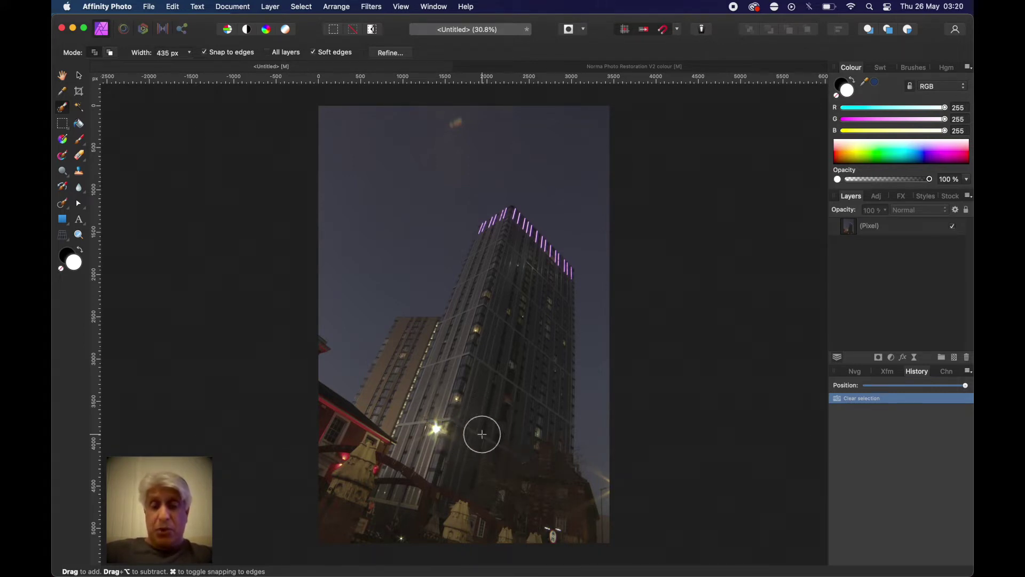
mouse_move(473, 464)
left_mouse_down()
mouse_move(475, 536)
mouse_move(420, 503)
mouse_move(387, 519)
mouse_move(340, 517)
mouse_move(335, 506)
mouse_move(375, 498)
mouse_move(337, 457)
mouse_move(379, 481)
mouse_move(421, 468)
mouse_move(471, 406)
mouse_move(445, 437)
mouse_move(423, 409)
mouse_move(421, 385)
mouse_move(408, 424)
mouse_move(387, 438)
mouse_move(382, 428)
mouse_move(330, 429)
mouse_move(378, 444)
mouse_move(397, 412)
mouse_move(405, 356)
mouse_move(387, 410)
mouse_move(408, 346)
mouse_move(436, 363)
mouse_move(490, 363)
mouse_move(521, 398)
mouse_move(523, 465)
mouse_move(570, 534)
mouse_move(530, 449)
mouse_move(537, 271)
mouse_move(551, 274)
mouse_move(513, 255)
mouse_move(470, 348)
mouse_move(507, 254)
left_mouse_up()
Step: With a smaller brush, add the tower's roof edge and the red building's edge, then fit and refine
key("bracketleft")
key("bracketleft")
key("bracketleft")
key("bracketleft")
key("bracketleft")
key("bracketleft")
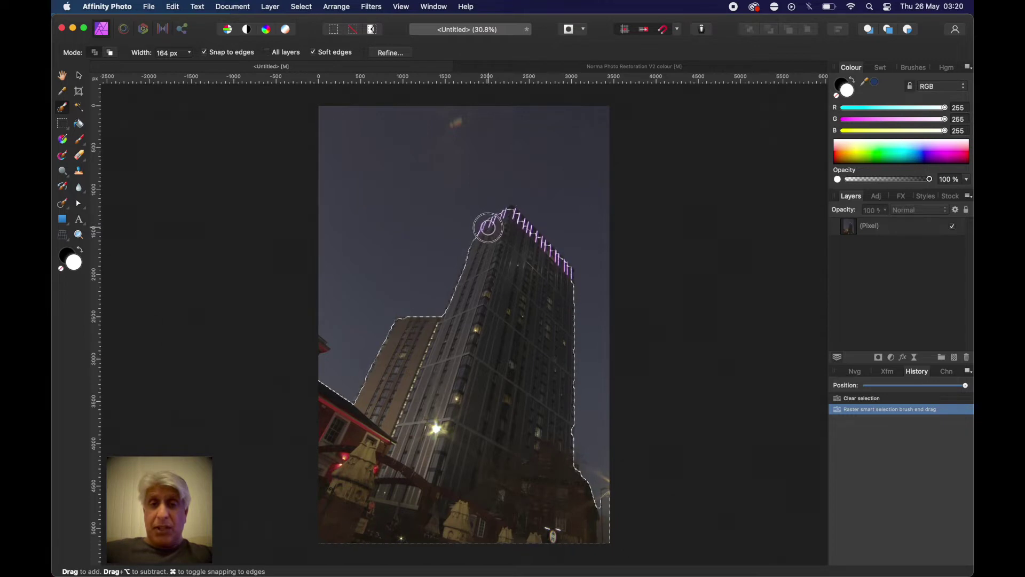
left_click(487, 229)
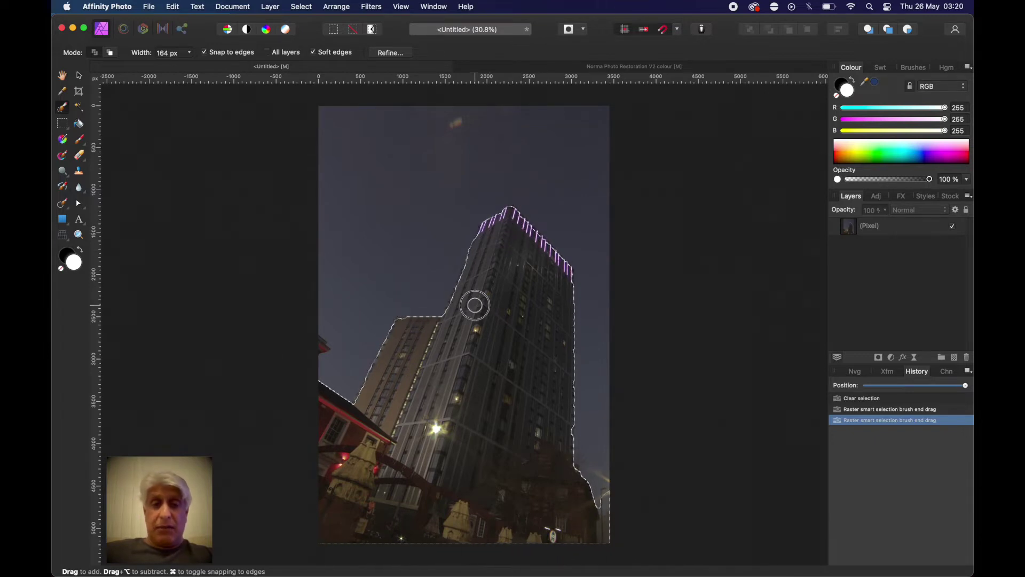
left_click_drag(453, 357, 402, 424)
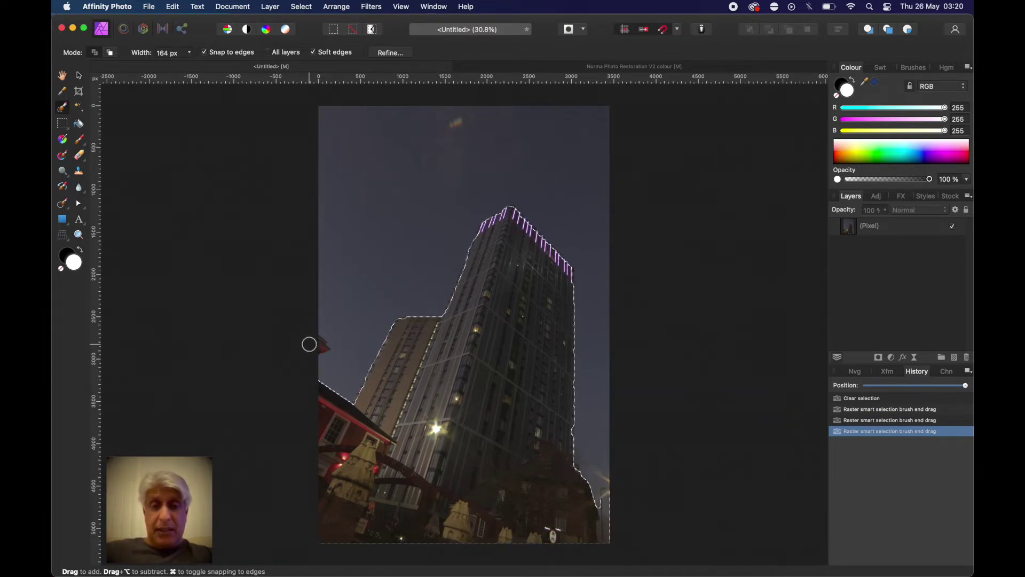
scroll(309, 344, "right", 2)
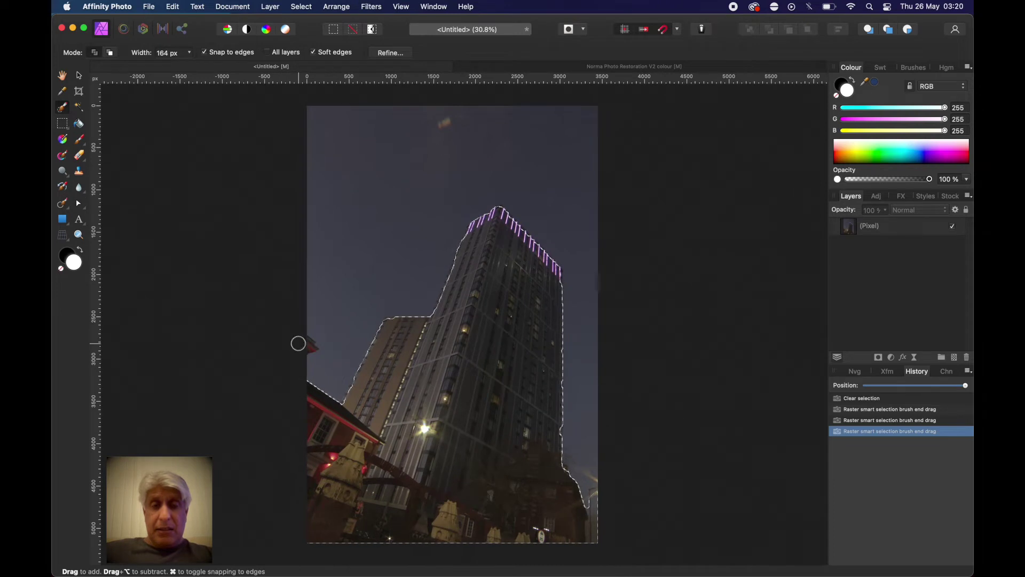
left_click(300, 344)
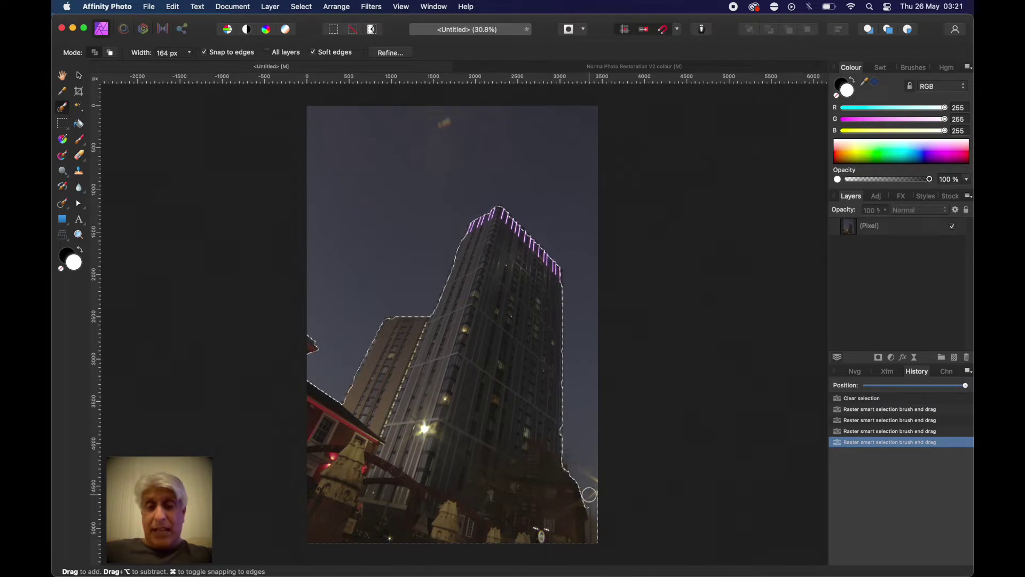
scroll(589, 495, "up", 5)
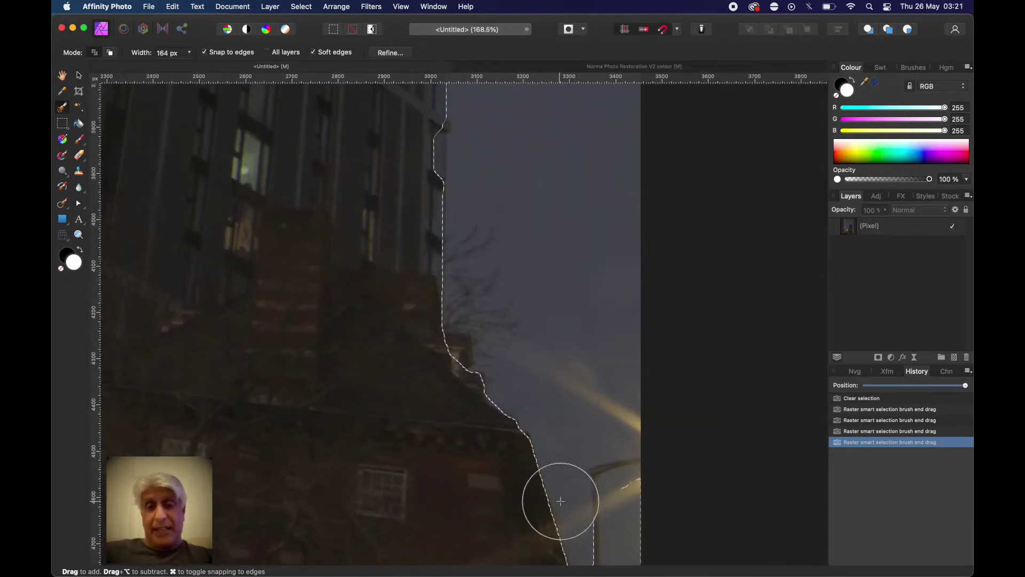
scroll(515, 416, "down", 3)
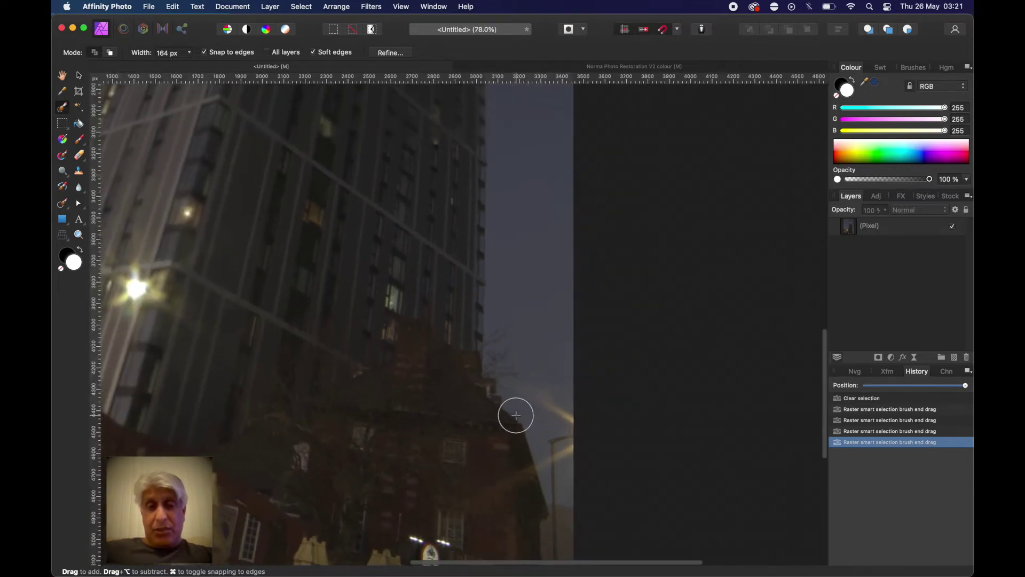
scroll(516, 415, "down", 2)
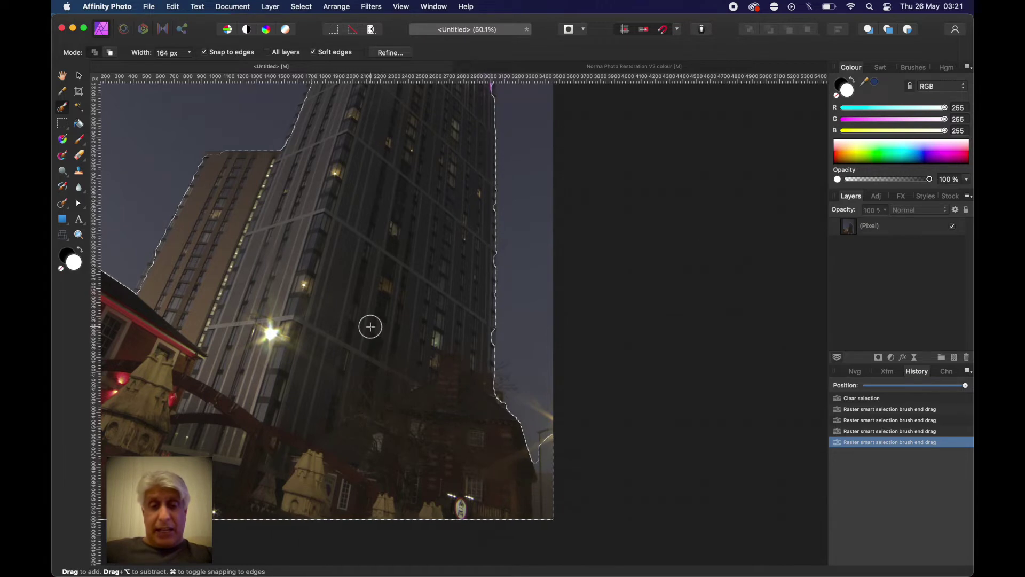
key("super+0")
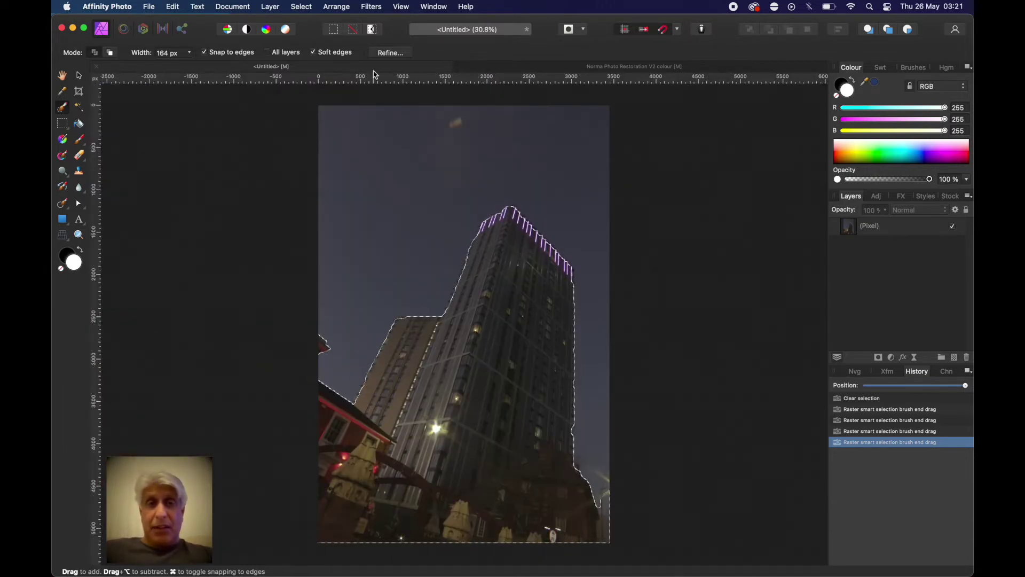
left_click(387, 55)
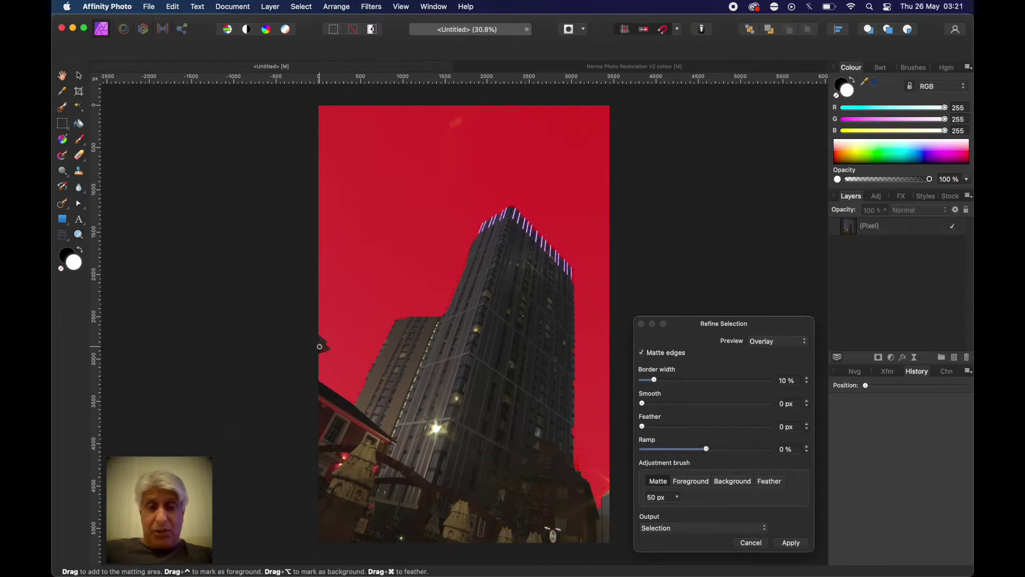
Step: Matte-brush the tower's roofline and left edge in Refine Selection, panning along the building
scroll(316, 343, "up", 10)
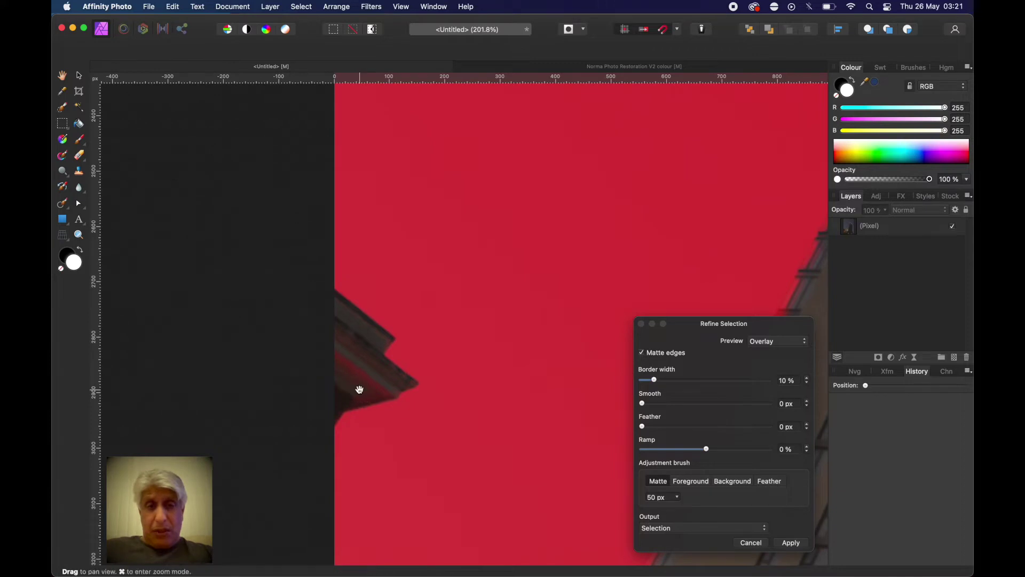
left_click_drag(360, 389, 306, 113)
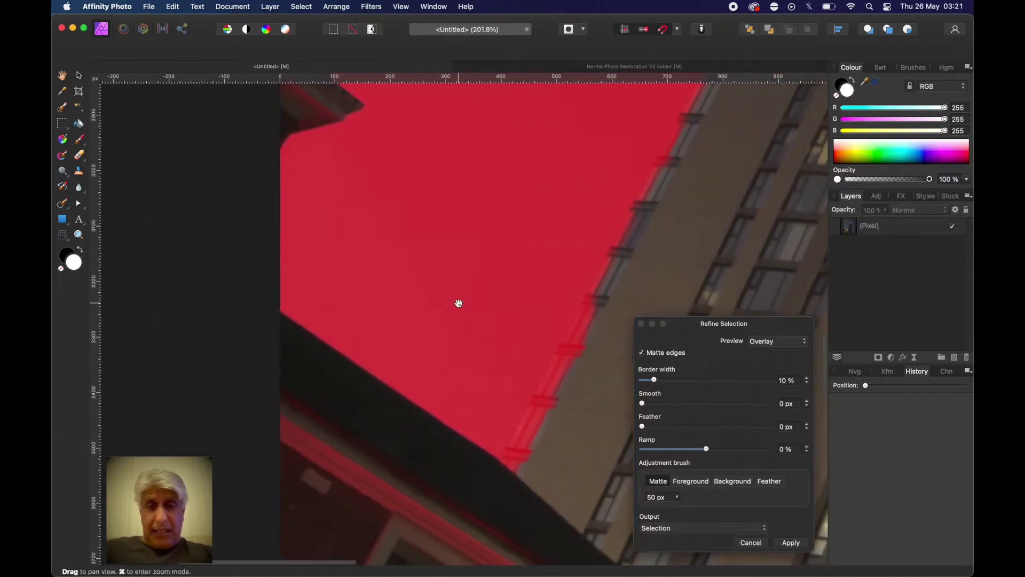
left_click_drag(519, 385, 279, 345)
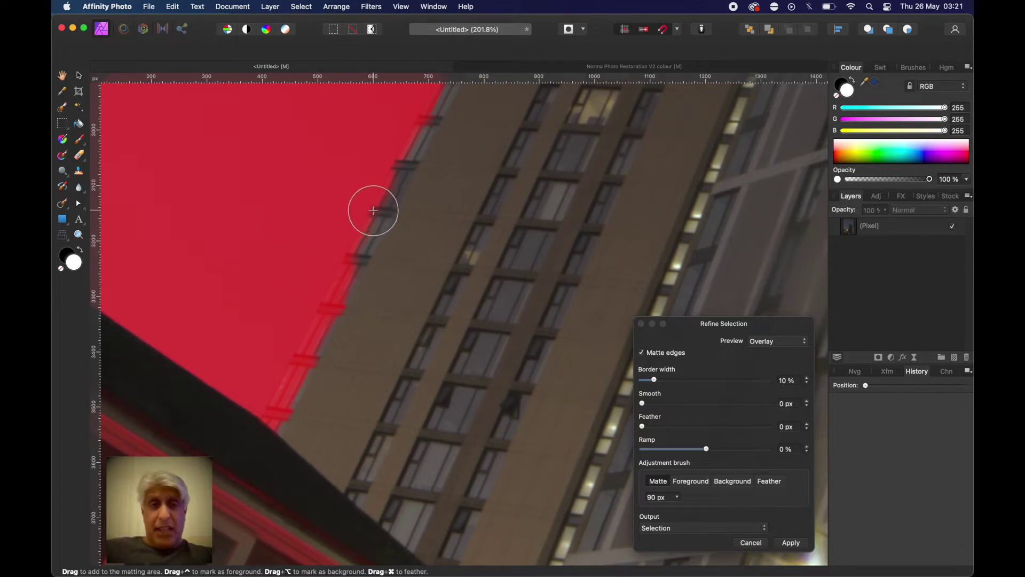
left_click_drag(370, 213, 268, 435)
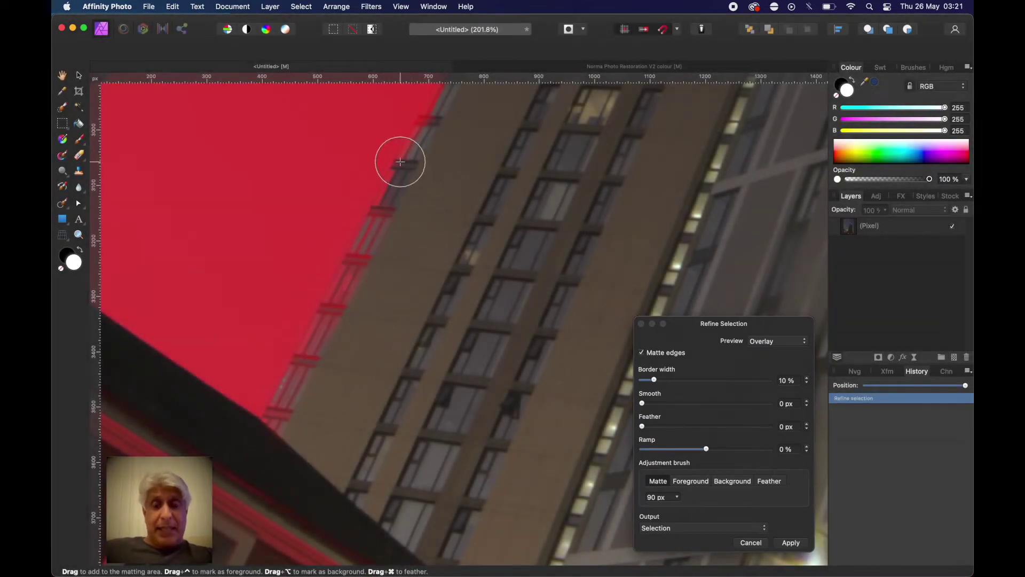
mouse_move(400, 161)
left_mouse_down()
mouse_move(441, 80)
mouse_move(414, 194)
left_mouse_up()
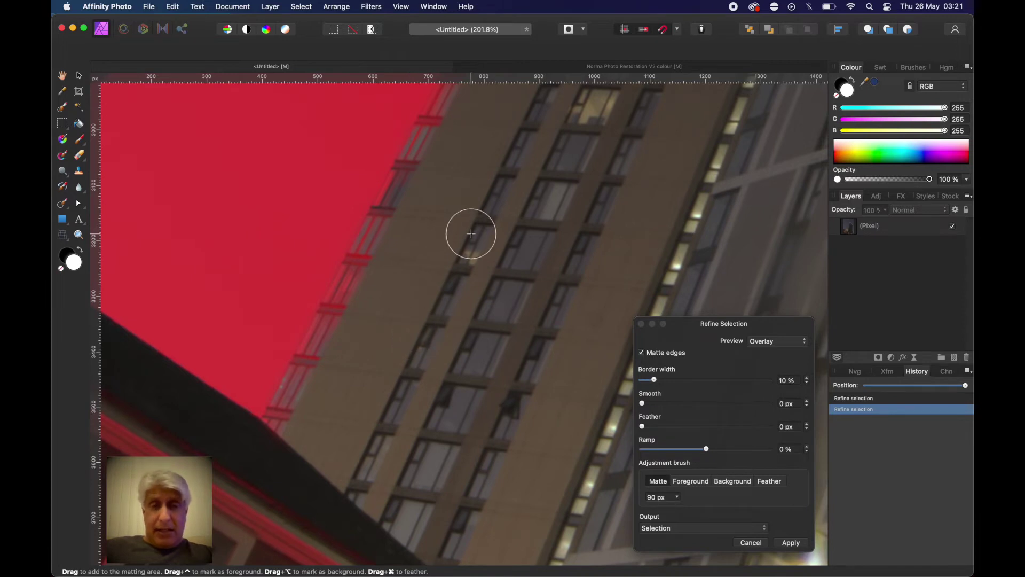
left_click_drag(469, 231, 322, 514)
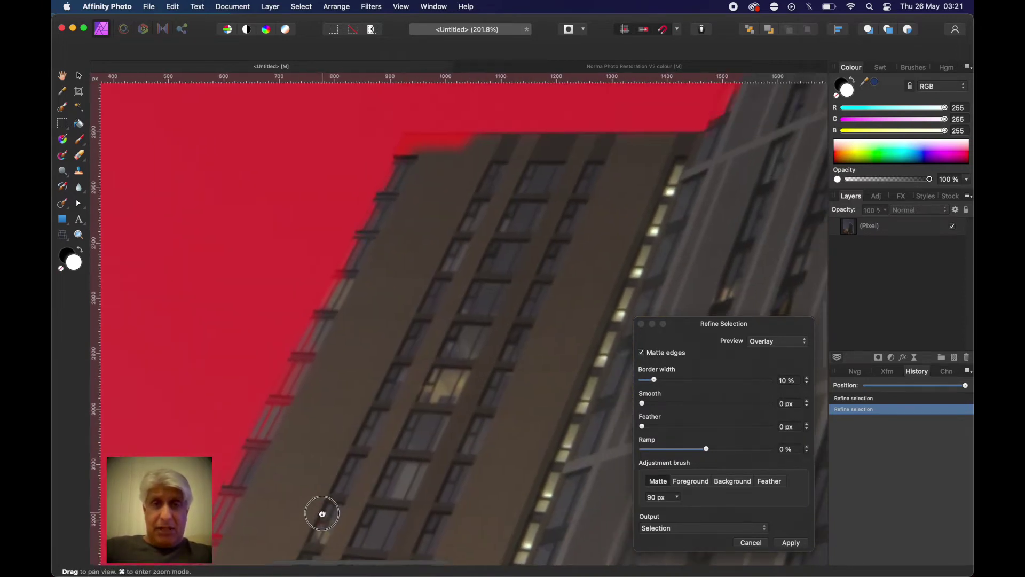
left_click_drag(397, 299, 381, 344)
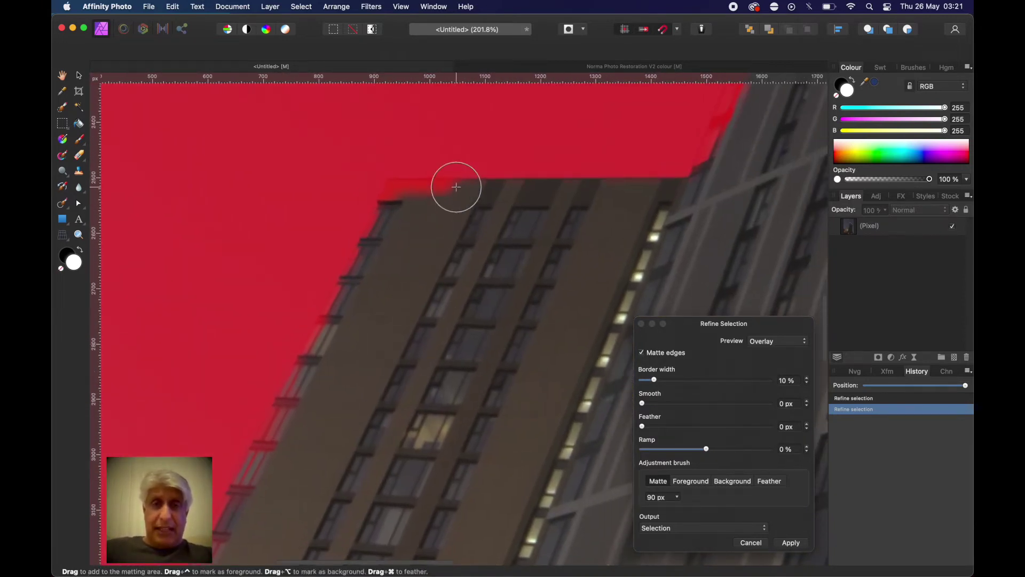
mouse_move(452, 186)
left_mouse_down()
mouse_move(386, 189)
mouse_move(378, 228)
left_mouse_up()
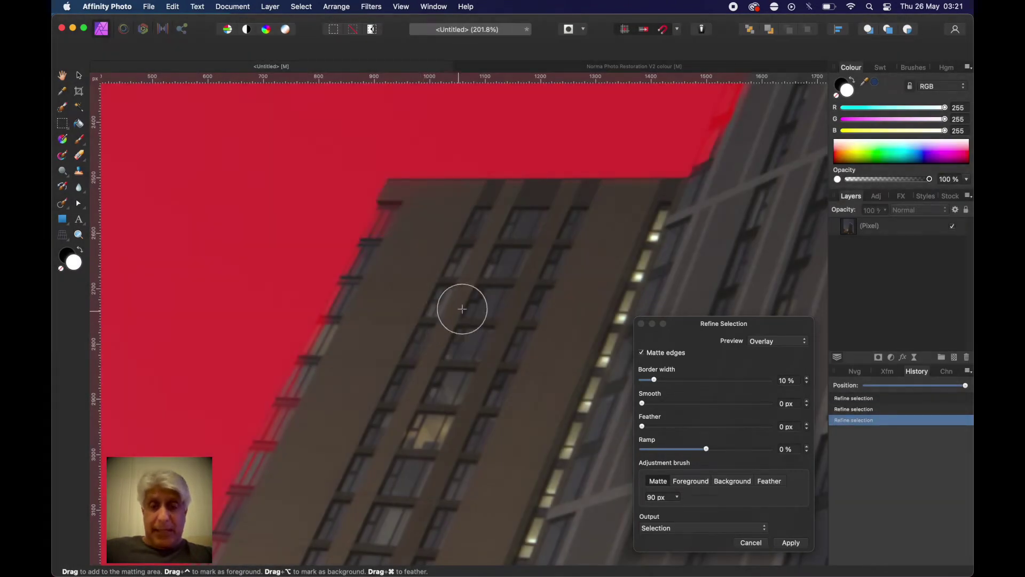
key("space")
mouse_move(360, 359)
left_mouse_down()
mouse_move(408, 334)
mouse_move(407, 258)
left_mouse_up()
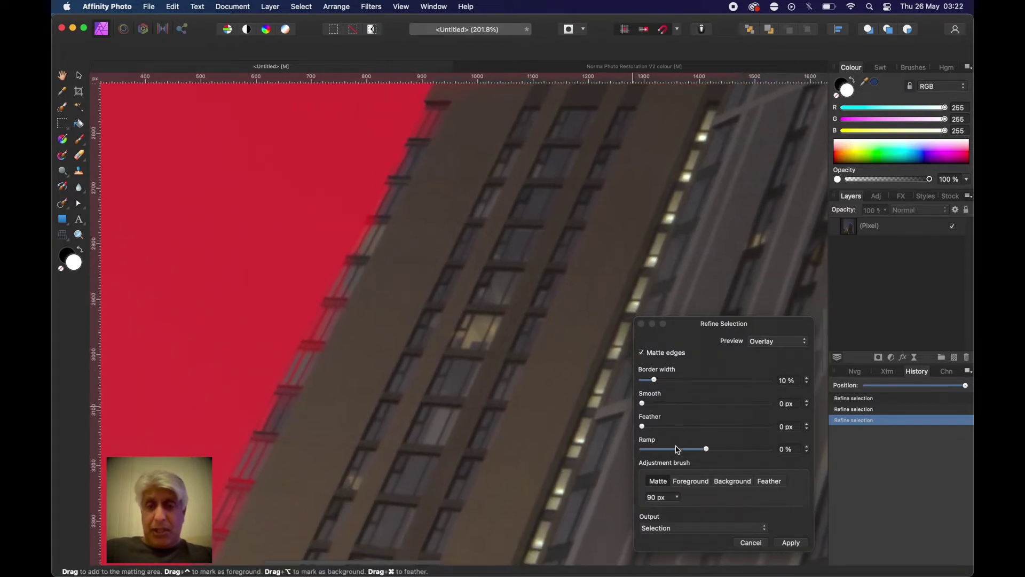
left_click(690, 482)
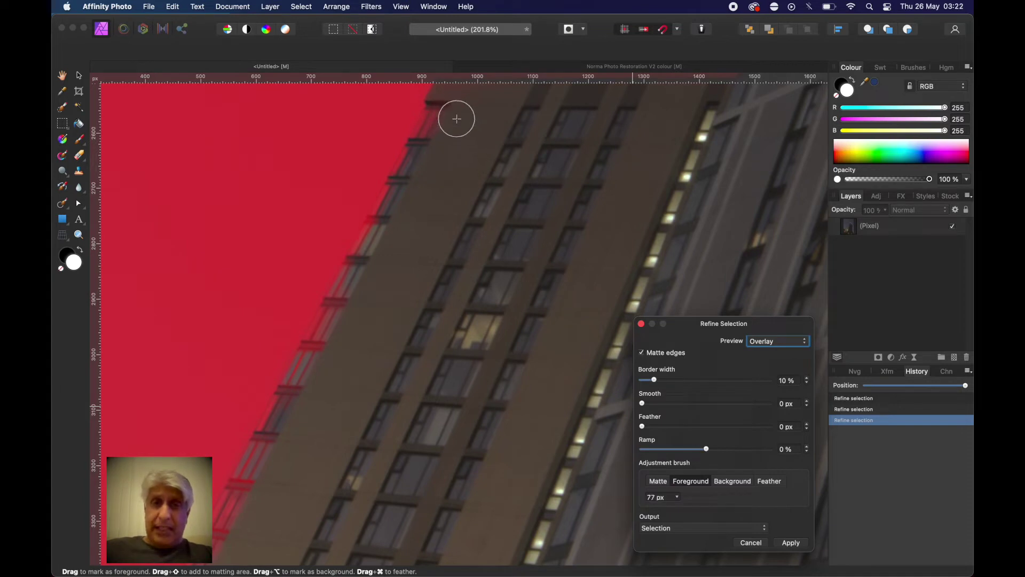
Step: Paint the tower's sloping left edge as foreground with a 47 px brush, panning up toward the roof
left_click_drag(449, 107, 231, 524)
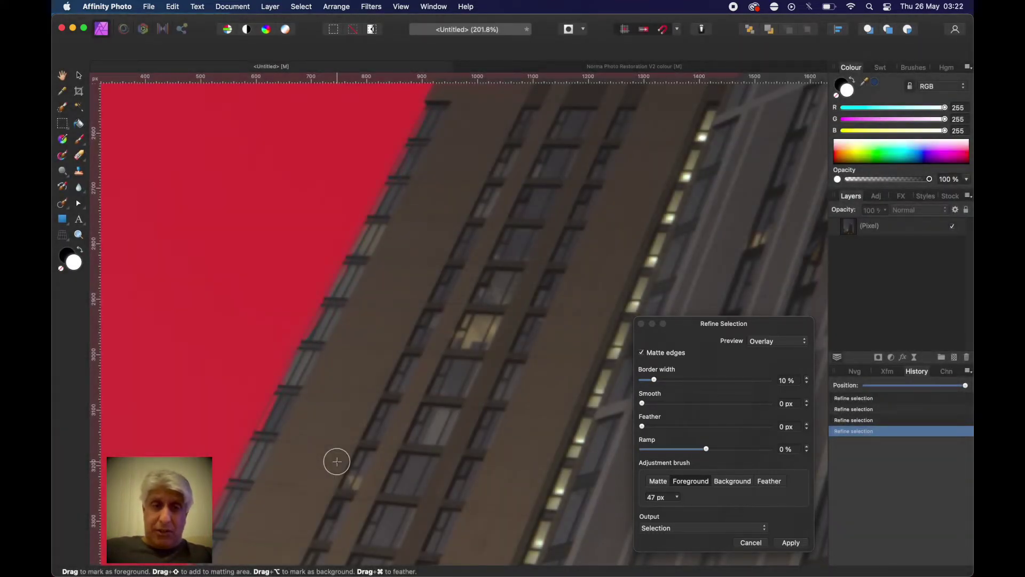
left_click_drag(324, 448, 437, 215)
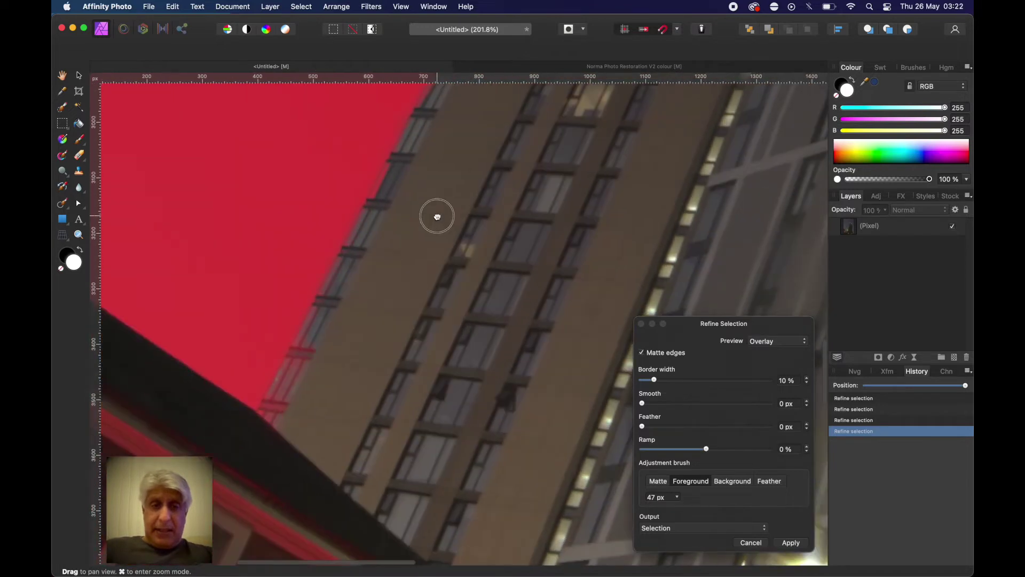
mouse_move(331, 307)
left_mouse_down()
mouse_move(262, 437)
mouse_move(334, 299)
left_mouse_up()
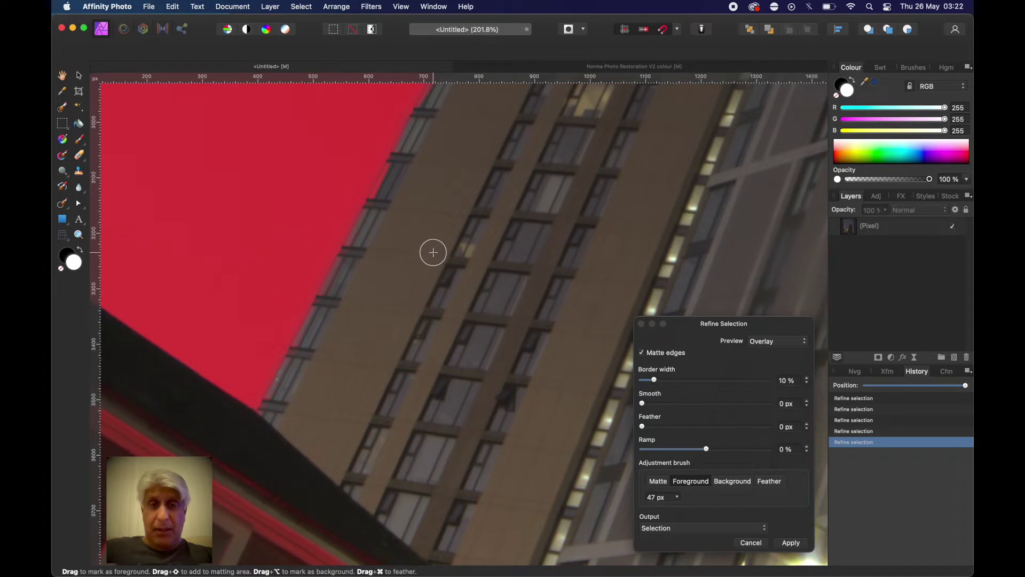
left_click_drag(433, 250, 275, 541)
left_click_drag(384, 271, 383, 305)
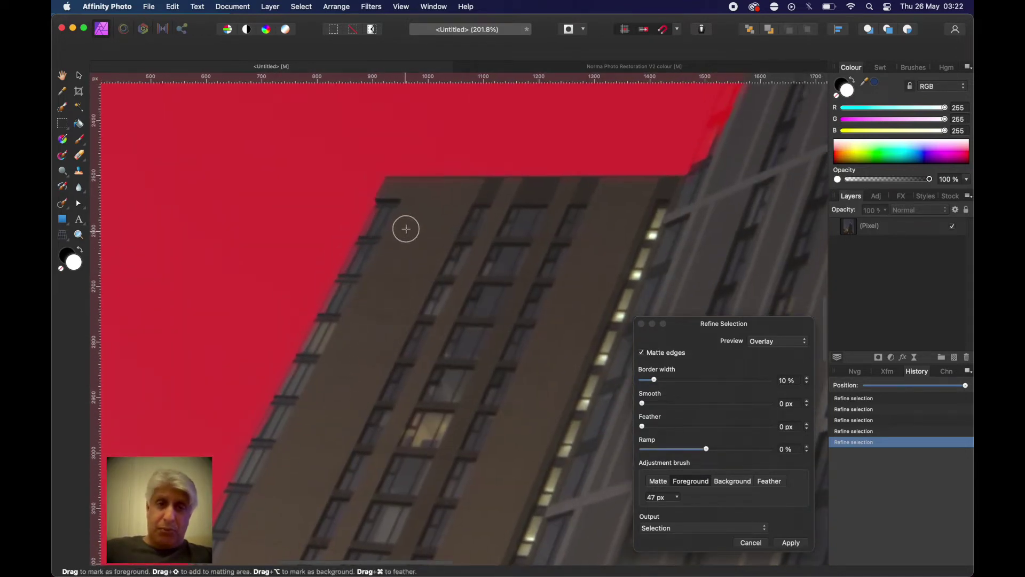
left_click_drag(390, 216, 330, 342)
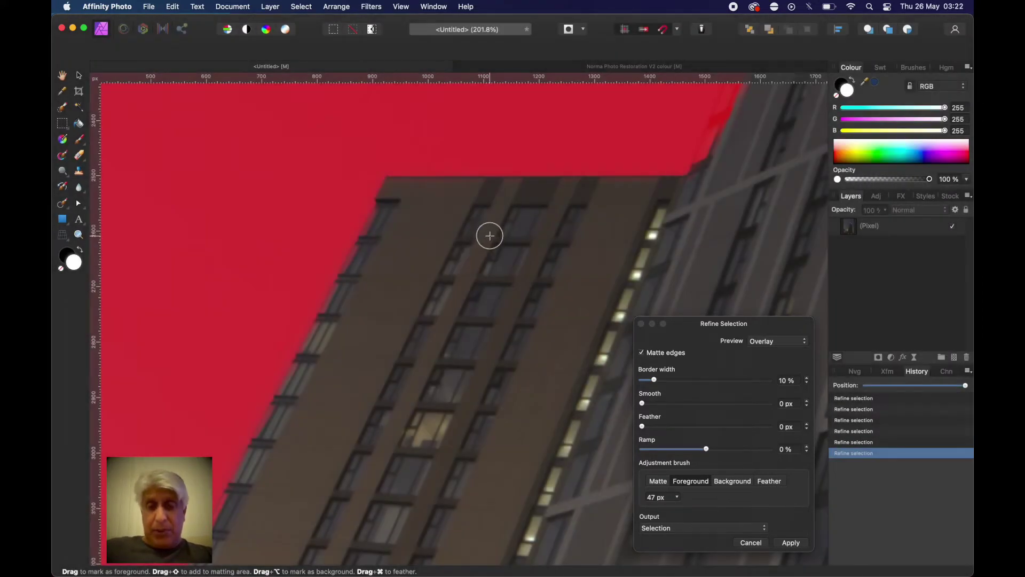
key("space")
left_click_drag(530, 207, 259, 396)
mouse_move(469, 256)
left_mouse_down()
mouse_move(394, 354)
mouse_move(370, 362)
left_mouse_up()
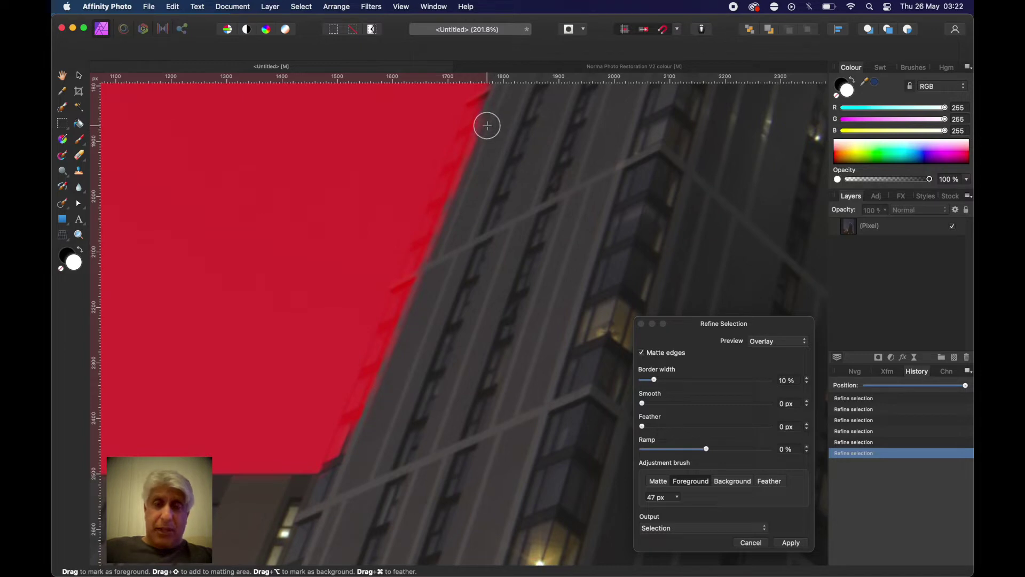
mouse_move(487, 126)
left_mouse_down()
mouse_move(331, 485)
mouse_move(343, 482)
left_mouse_up()
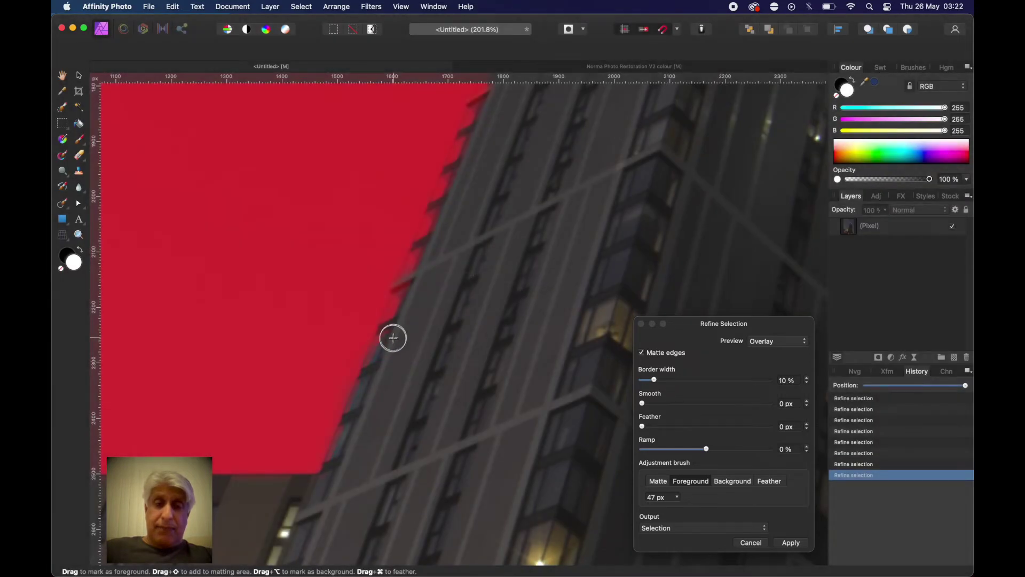
Step: Mark the lit roof crown and the tower's left edge as foreground
left_click_drag(393, 336, 389, 350)
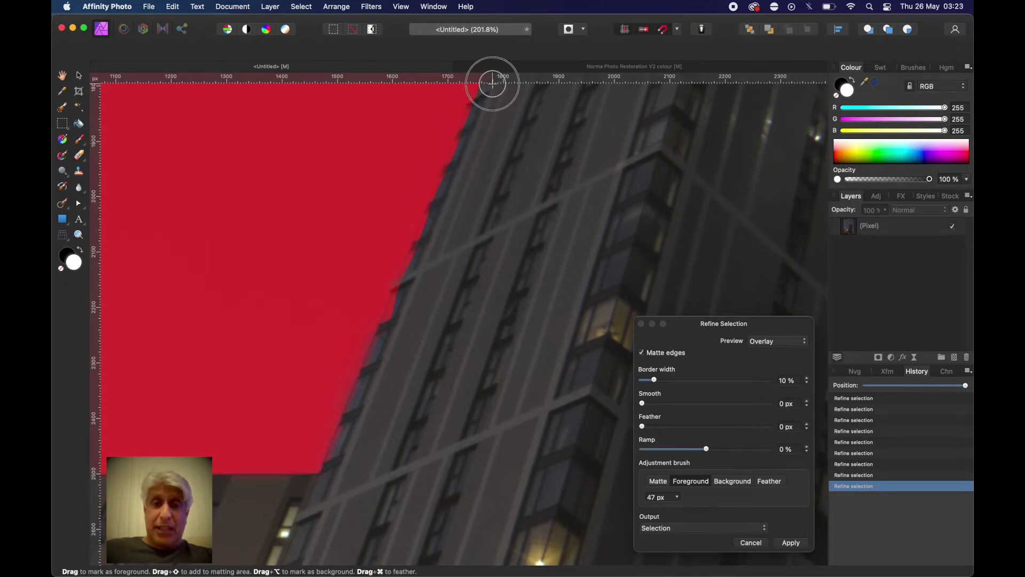
left_click_drag(487, 87, 483, 82)
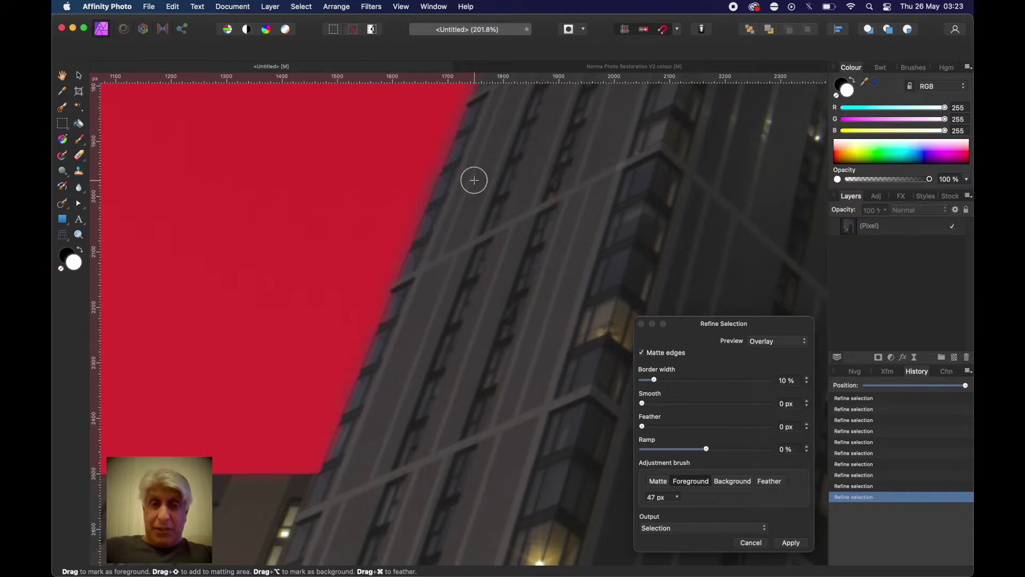
mouse_move(474, 180)
left_mouse_down()
mouse_move(451, 287)
mouse_move(396, 412)
left_mouse_up()
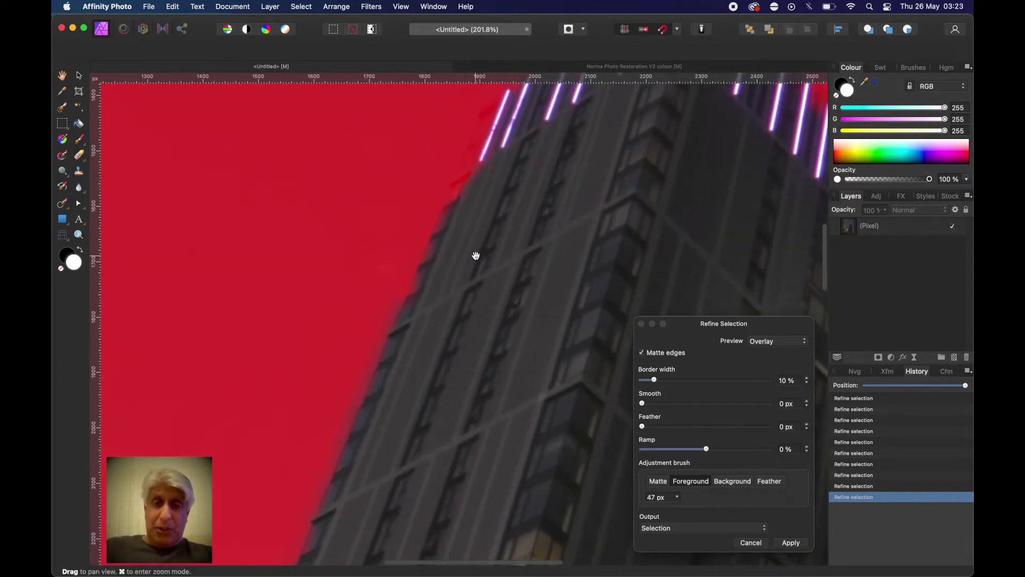
left_click_drag(477, 256, 384, 367)
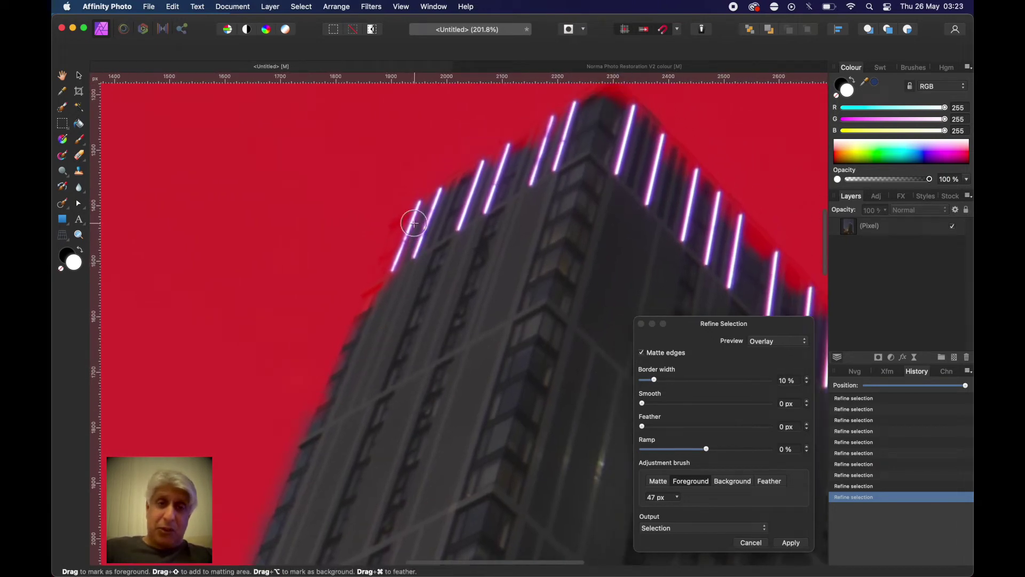
left_click_drag(415, 223, 402, 238)
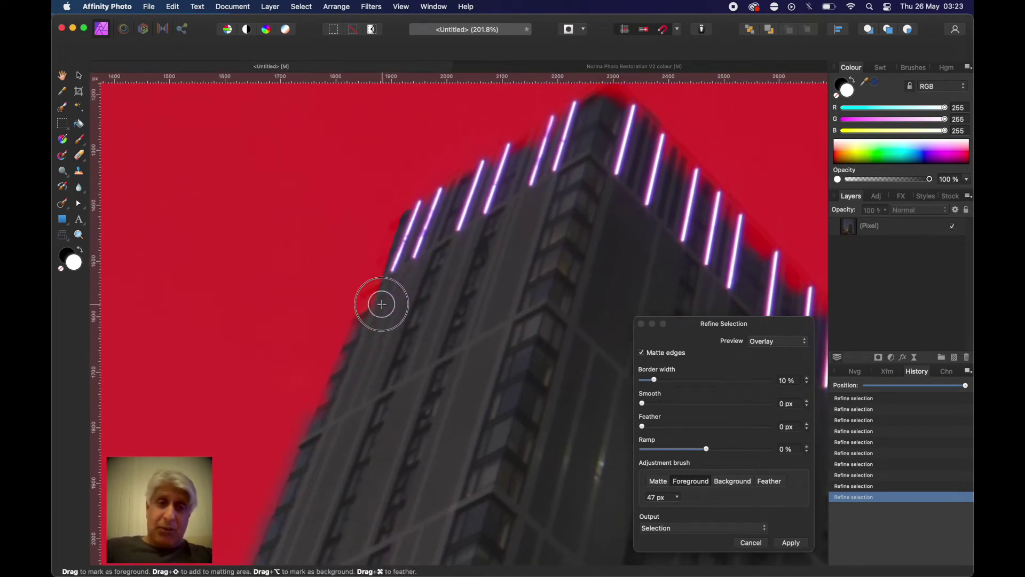
left_click_drag(382, 304, 278, 553)
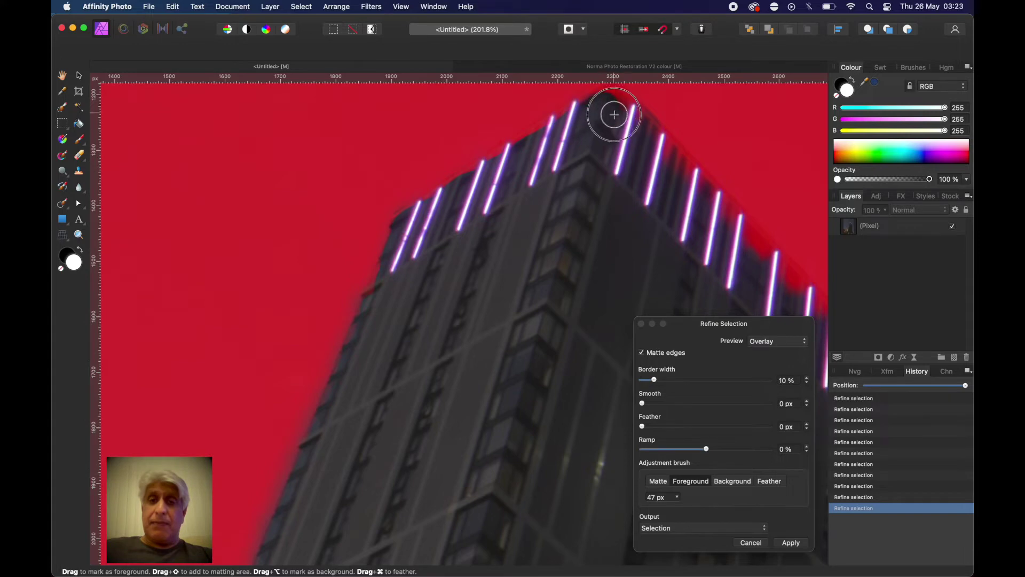
left_click_drag(630, 133, 611, 247)
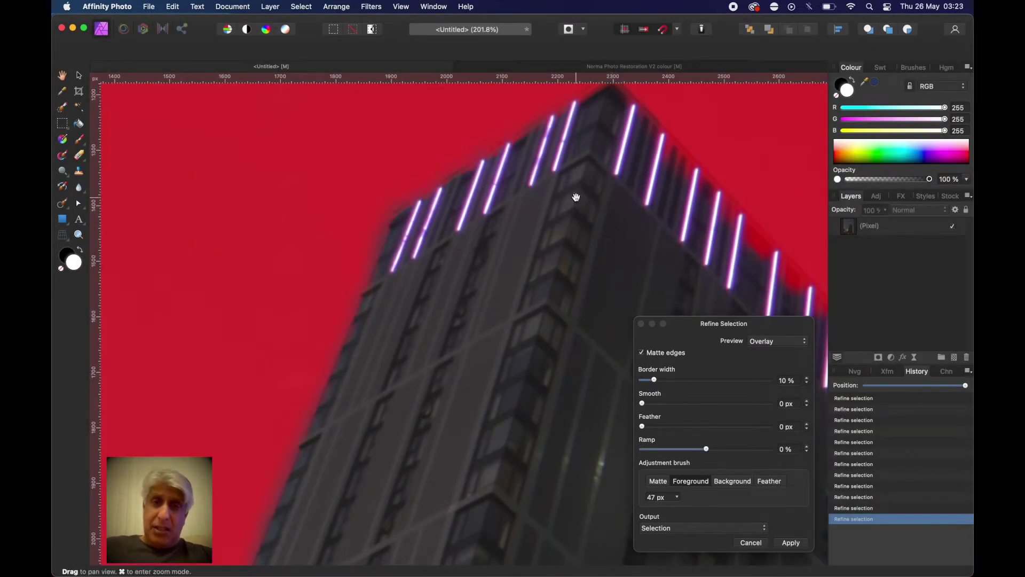
left_click_drag(577, 199, 574, 273)
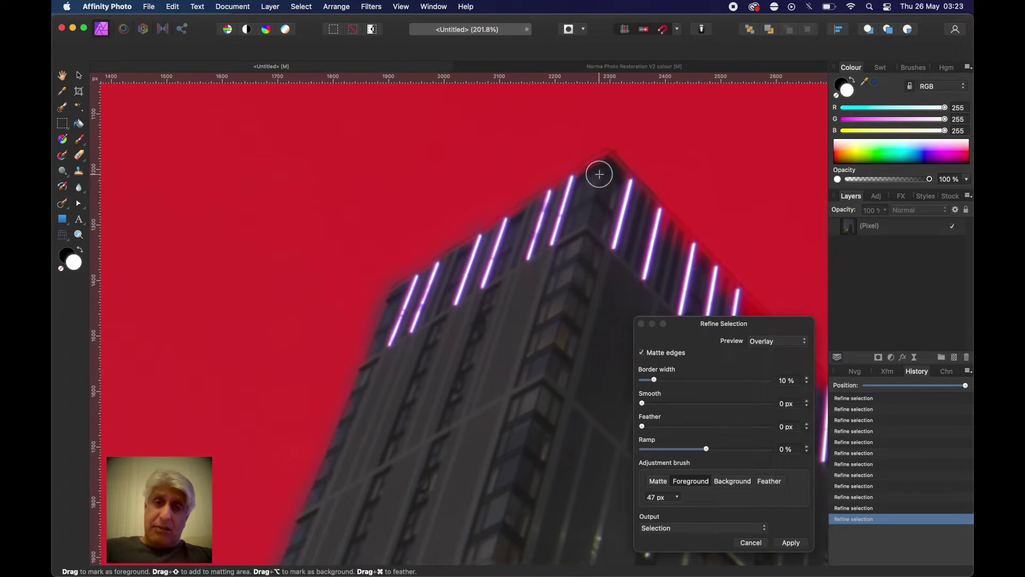
mouse_move(600, 172)
left_mouse_down()
mouse_move(466, 242)
mouse_move(399, 300)
left_mouse_up()
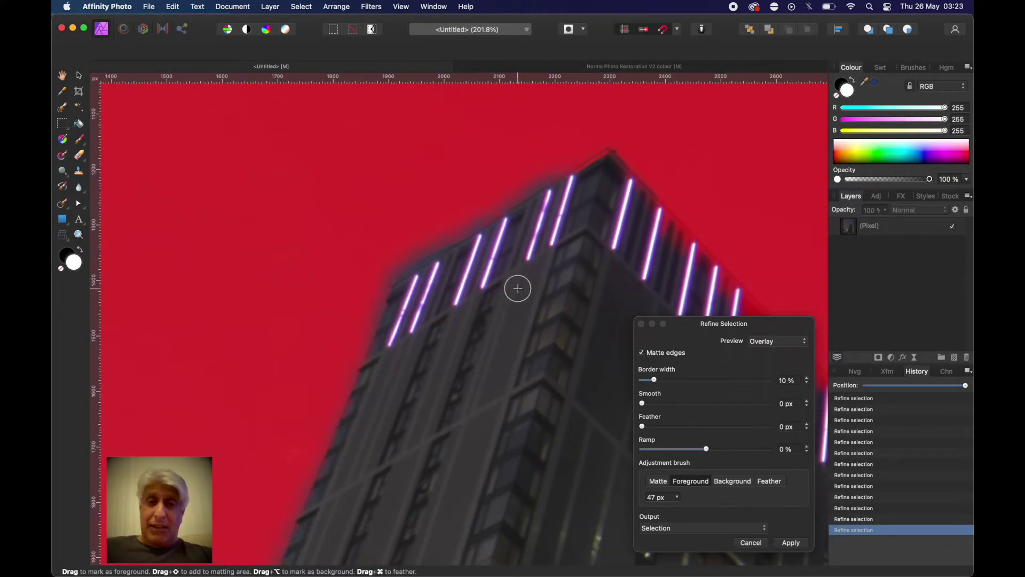
Step: Paint the sky beside the roof and along the left edge as background
left_click(726, 484)
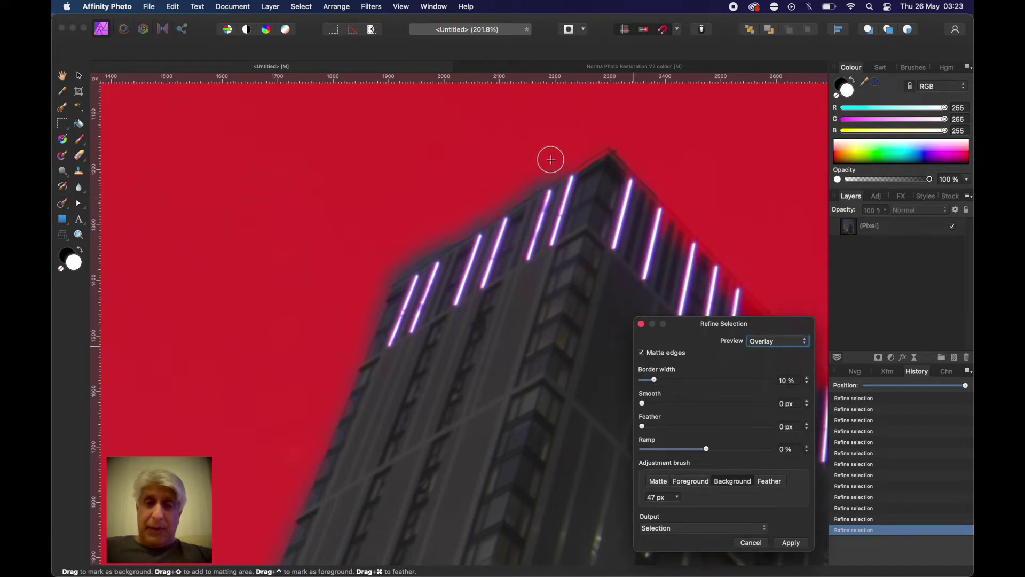
mouse_move(551, 160)
left_mouse_down()
mouse_move(408, 242)
mouse_move(364, 284)
left_mouse_up()
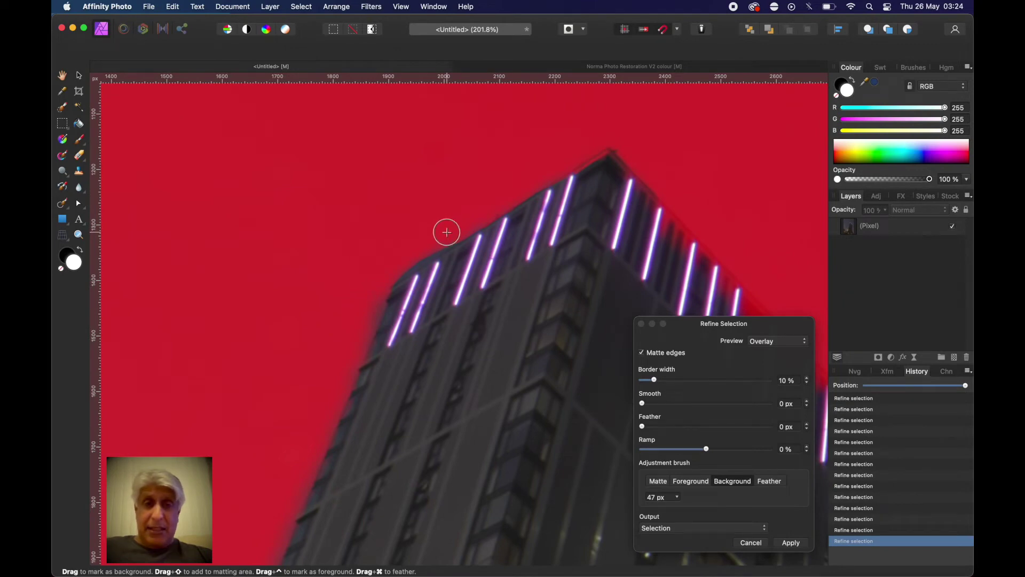
mouse_move(437, 238)
left_mouse_down()
mouse_move(340, 313)
mouse_move(367, 295)
mouse_move(343, 346)
mouse_move(314, 333)
left_mouse_up()
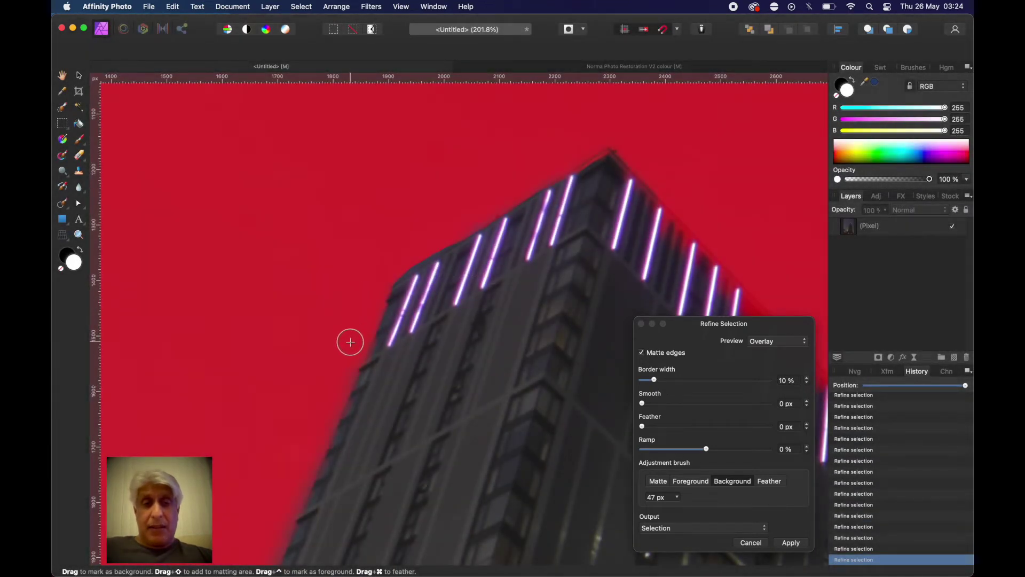
left_click_drag(346, 355, 260, 570)
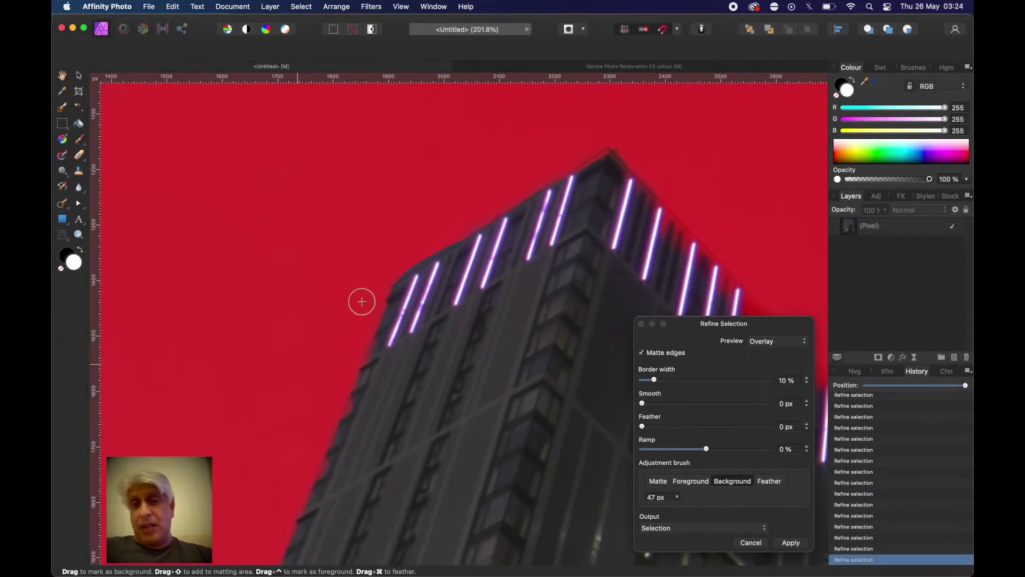
left_click_drag(615, 220, 391, 237)
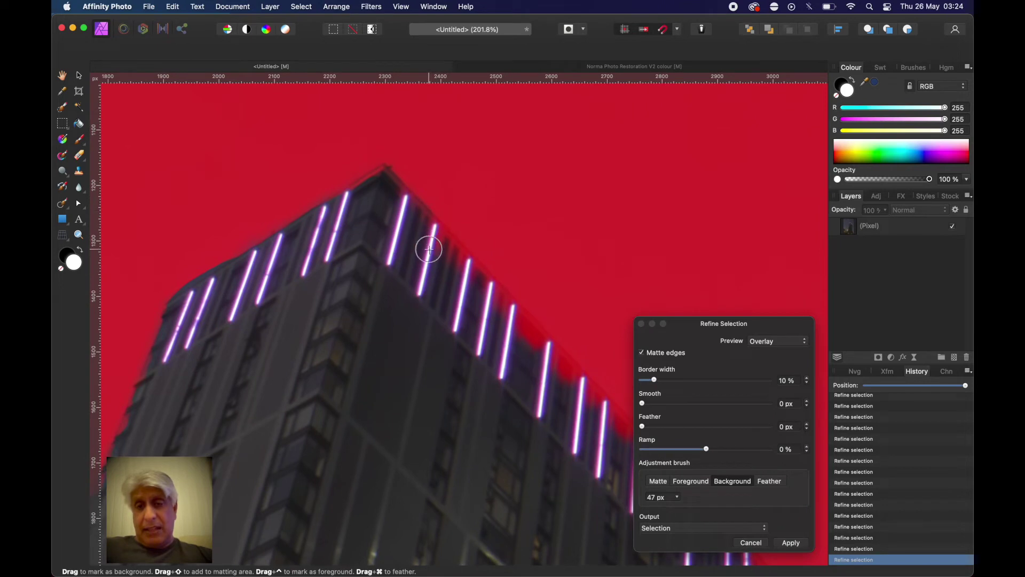
Step: Mark the right side of the lit roofline as foreground and touch up the rooftop edge
left_click(690, 481)
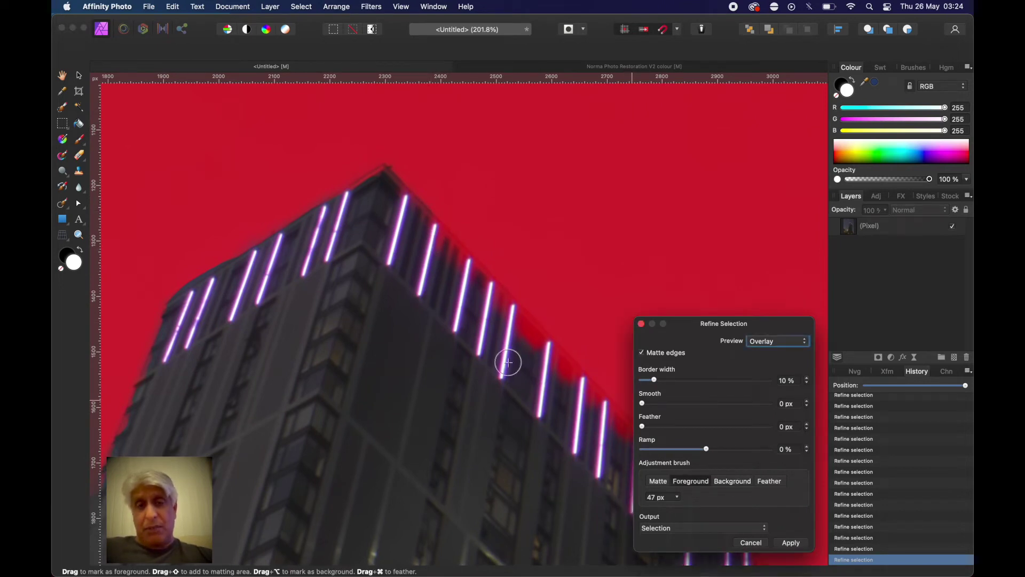
left_click_drag(399, 211, 572, 393)
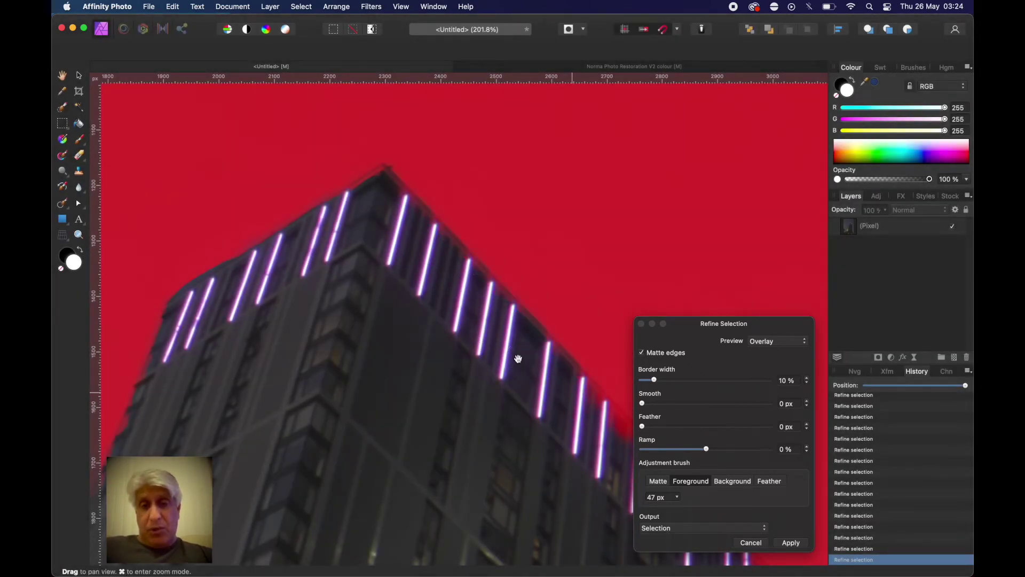
left_click_drag(518, 354, 325, 256)
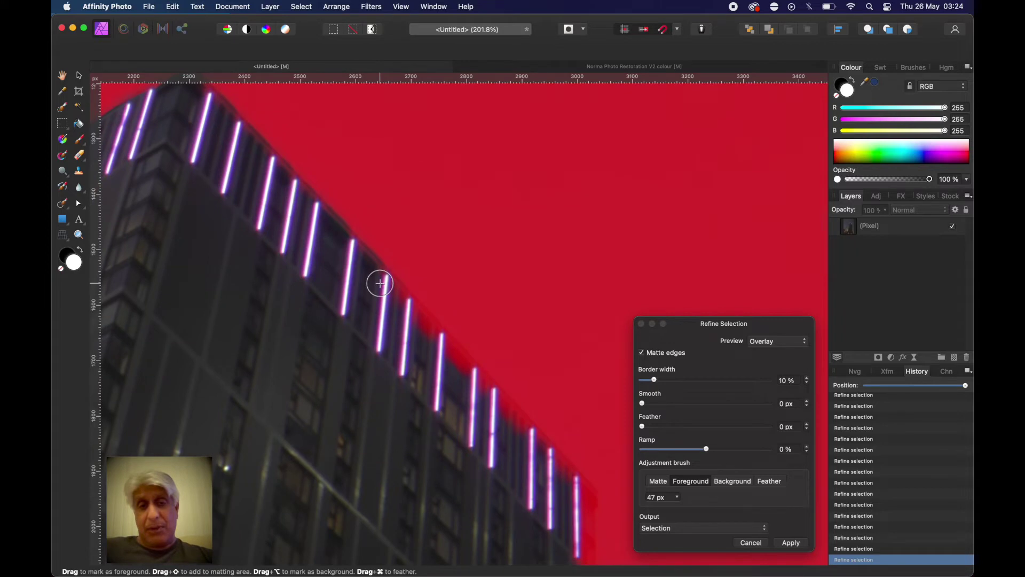
left_click_drag(379, 283, 562, 478)
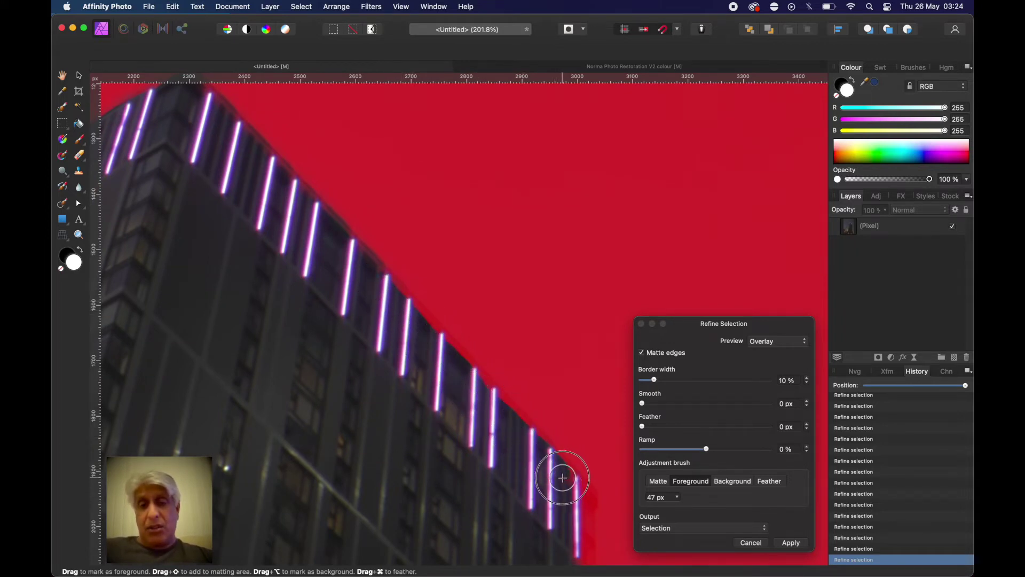
left_click(359, 309)
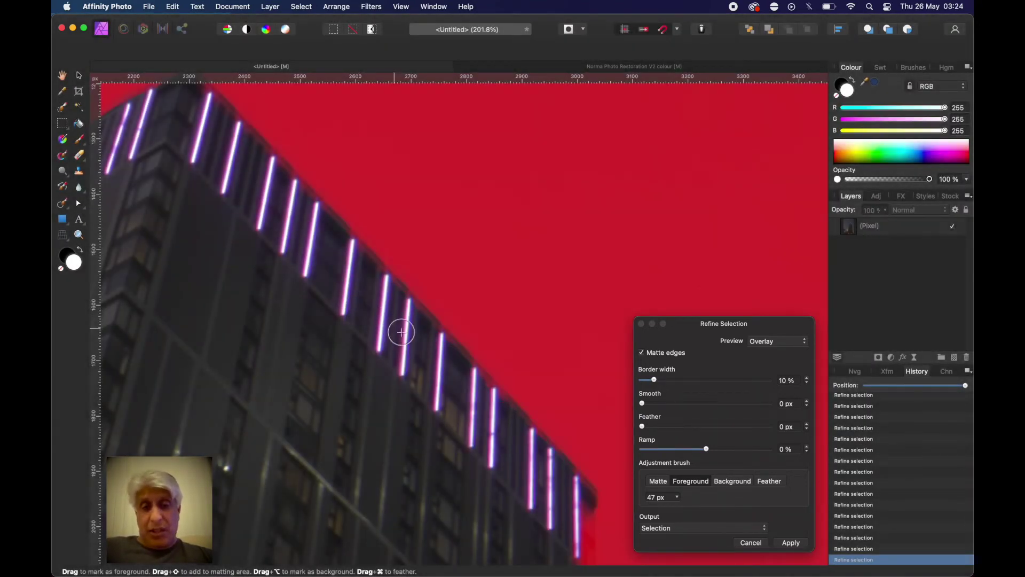
scroll(437, 351, "down", 5)
scroll(437, 352, "right", 5)
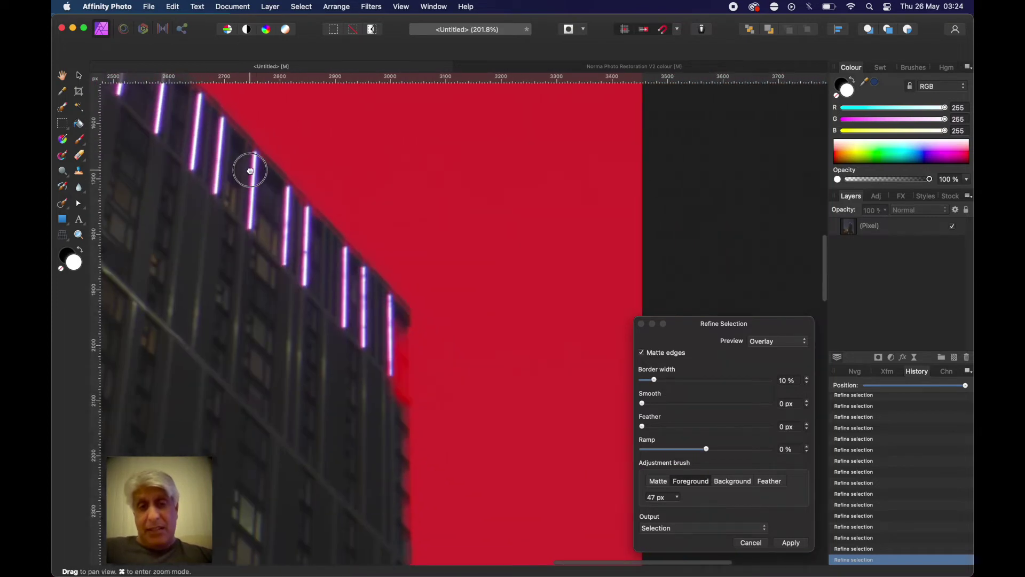
Step: Brush foreground down the tower's right-hand wall so the matte follows it straight to the brick block
mouse_move(394, 318)
left_mouse_down()
mouse_move(384, 384)
mouse_move(385, 421)
mouse_move(396, 330)
mouse_move(386, 449)
mouse_move(394, 558)
left_mouse_up()
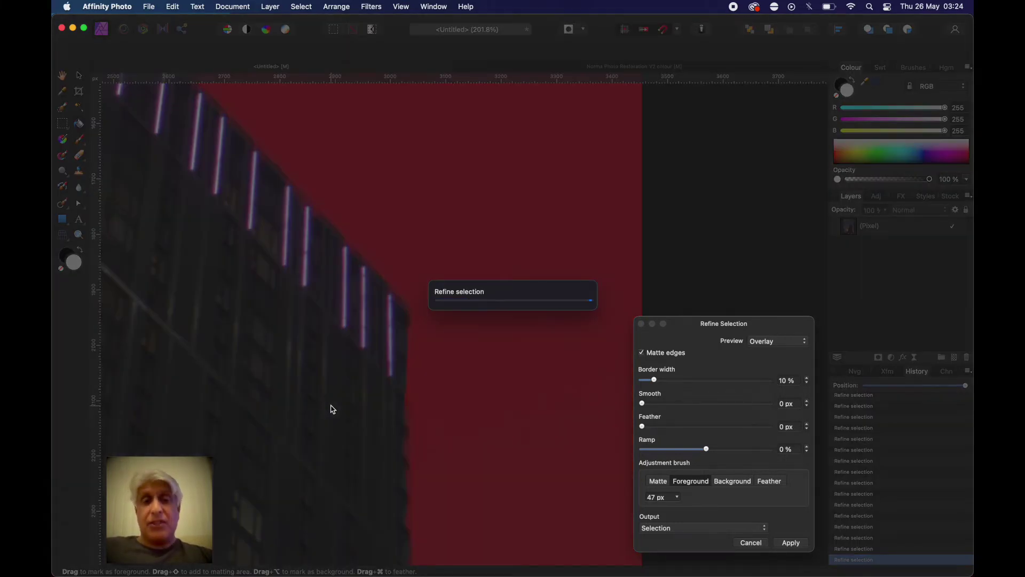
scroll(330, 406, "down", 5)
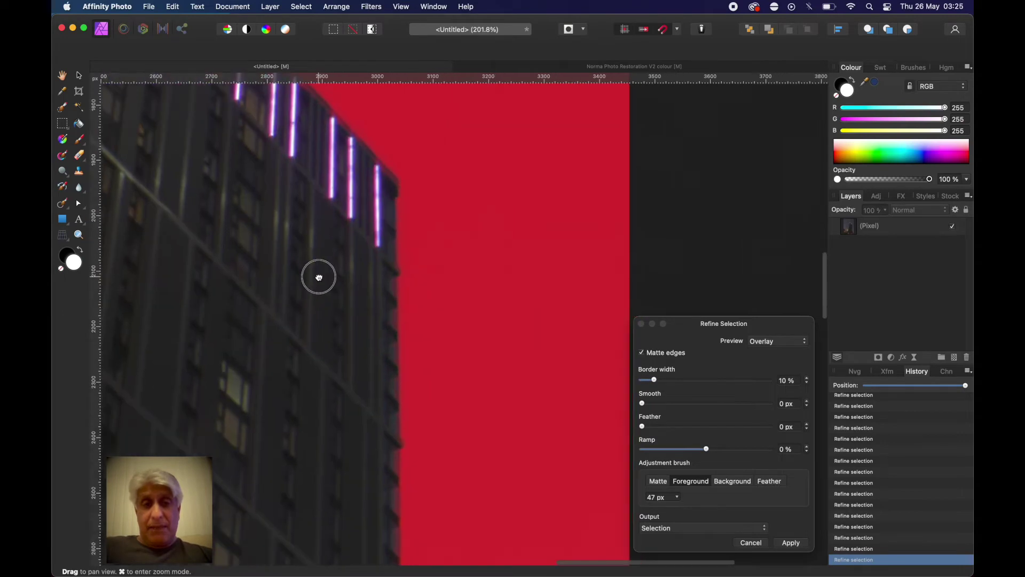
scroll(330, 361, "down", 5)
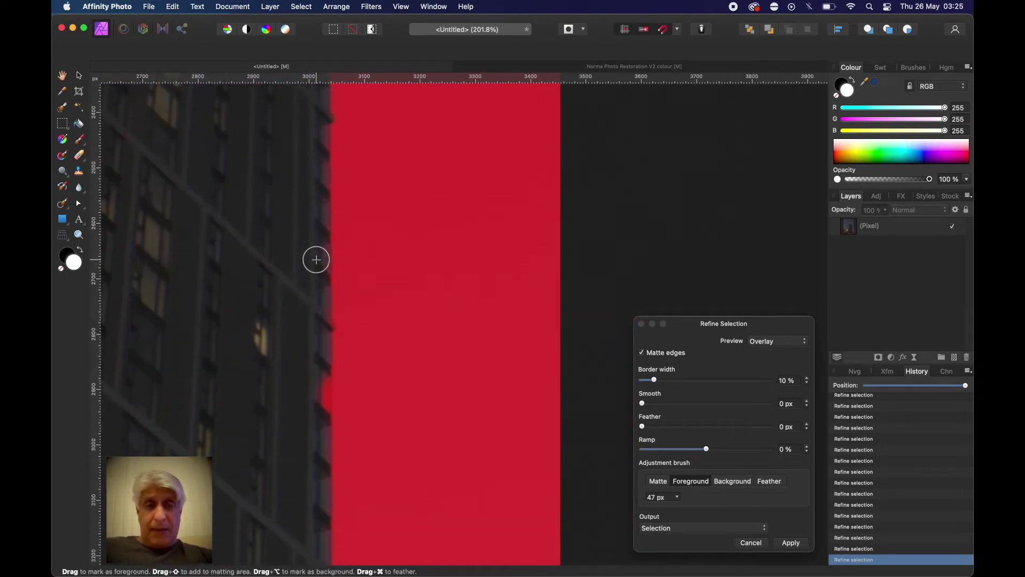
left_click_drag(314, 258, 314, 560)
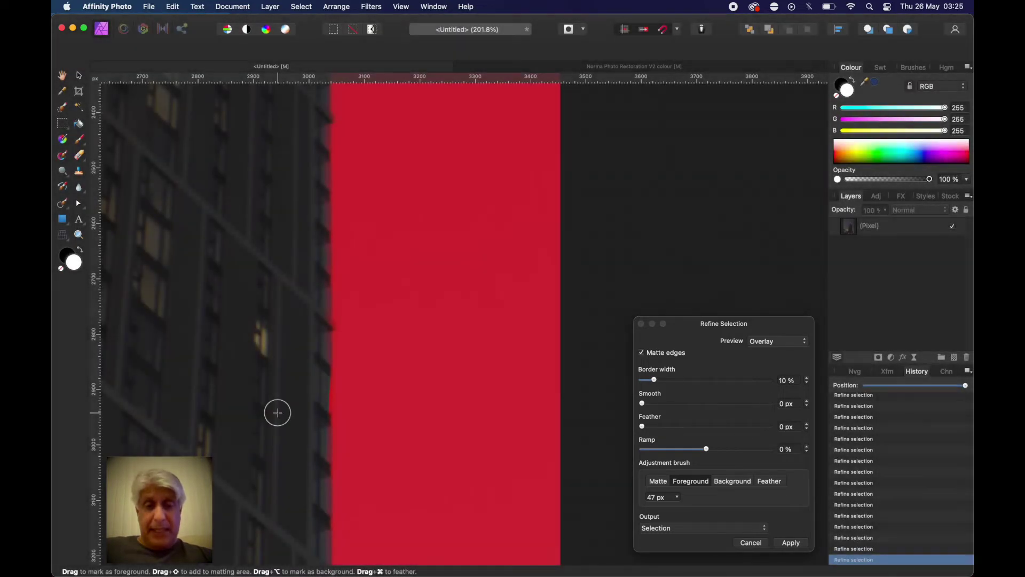
mouse_move(277, 413)
left_mouse_down()
mouse_move(270, 281)
mouse_move(283, 152)
left_mouse_up()
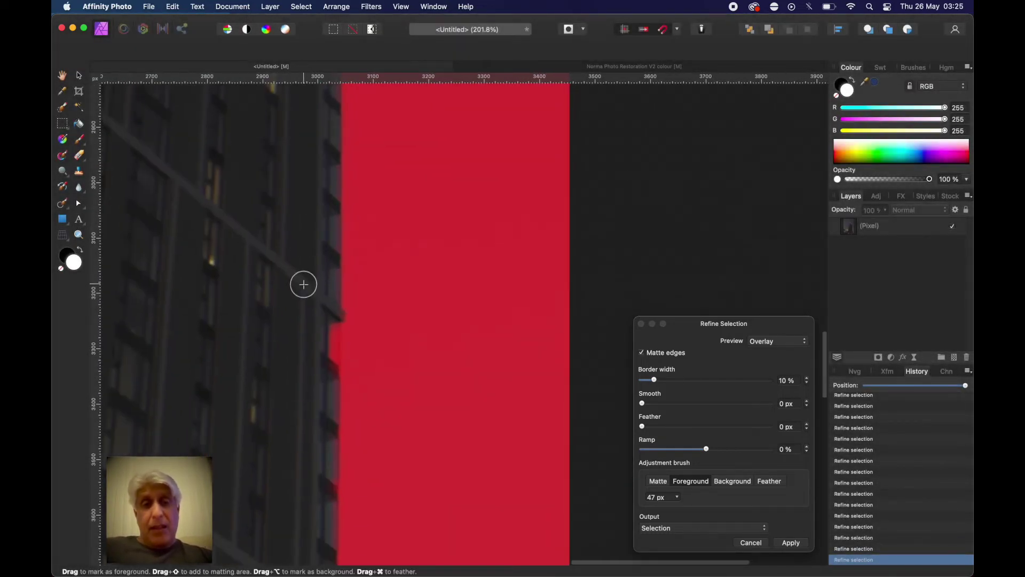
mouse_move(324, 313)
left_mouse_down()
mouse_move(321, 565)
mouse_move(313, 523)
mouse_move(322, 202)
left_mouse_up()
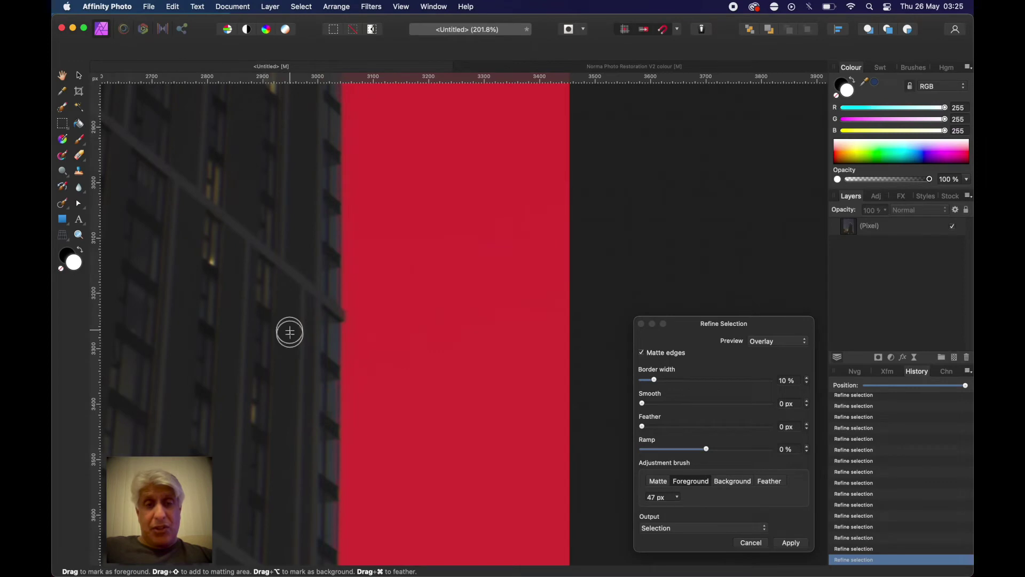
scroll(281, 245, "down", 5)
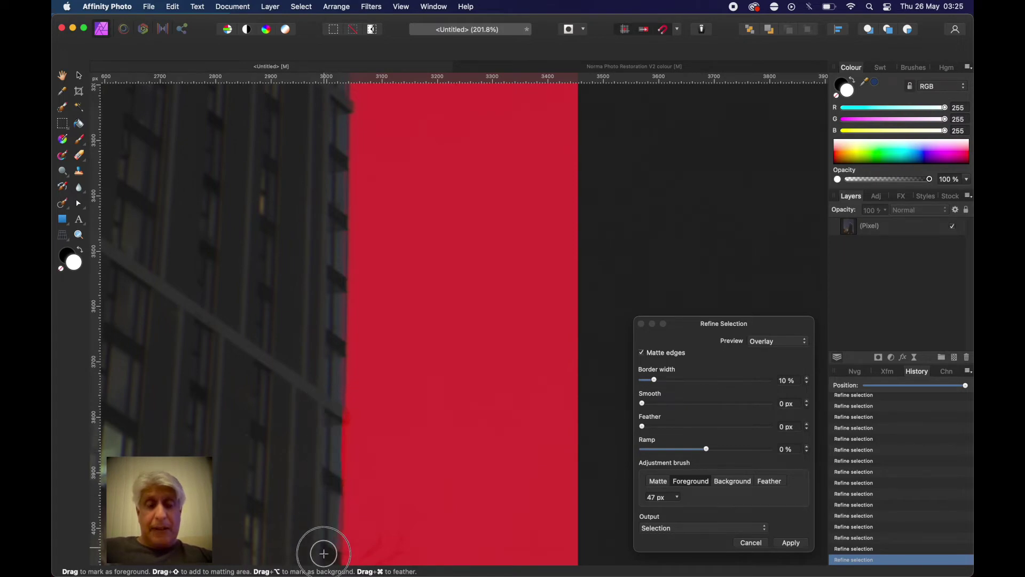
left_click_drag(322, 565, 290, 464)
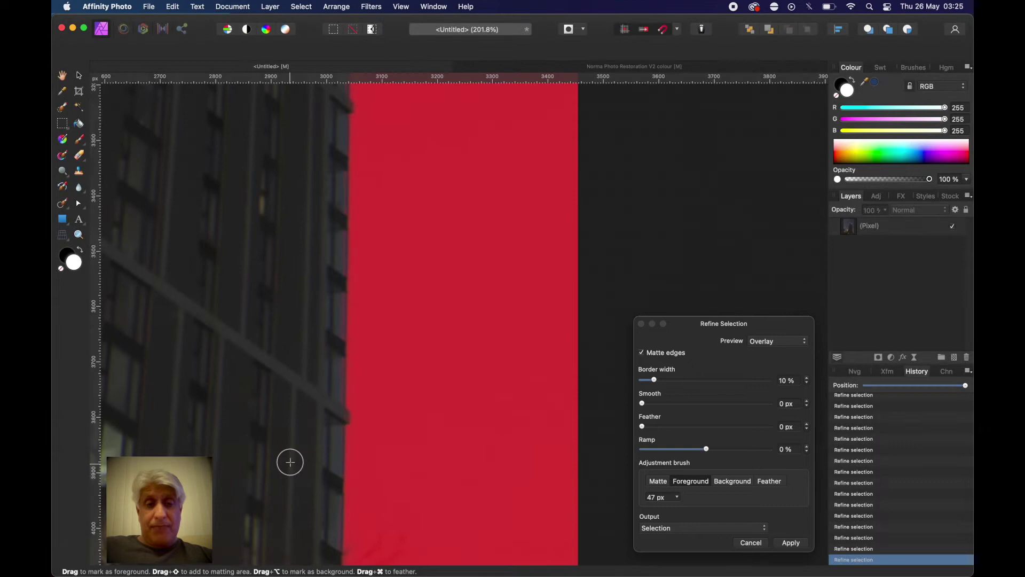
left_click_drag(290, 463, 305, 156)
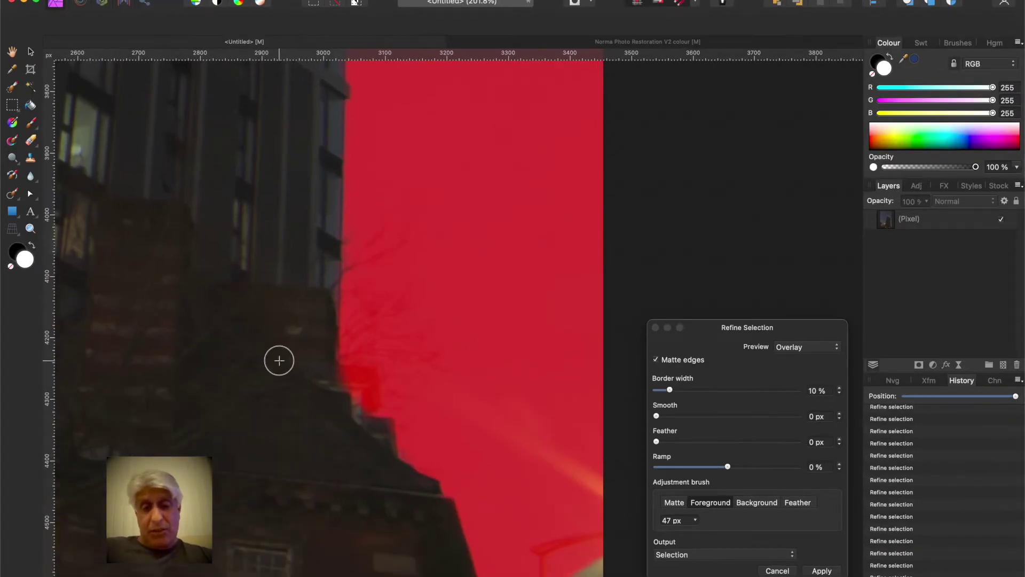
Step: Mark the bare branches along the building edge and the lamp-post top as matte
left_click_drag(278, 360, 274, 354)
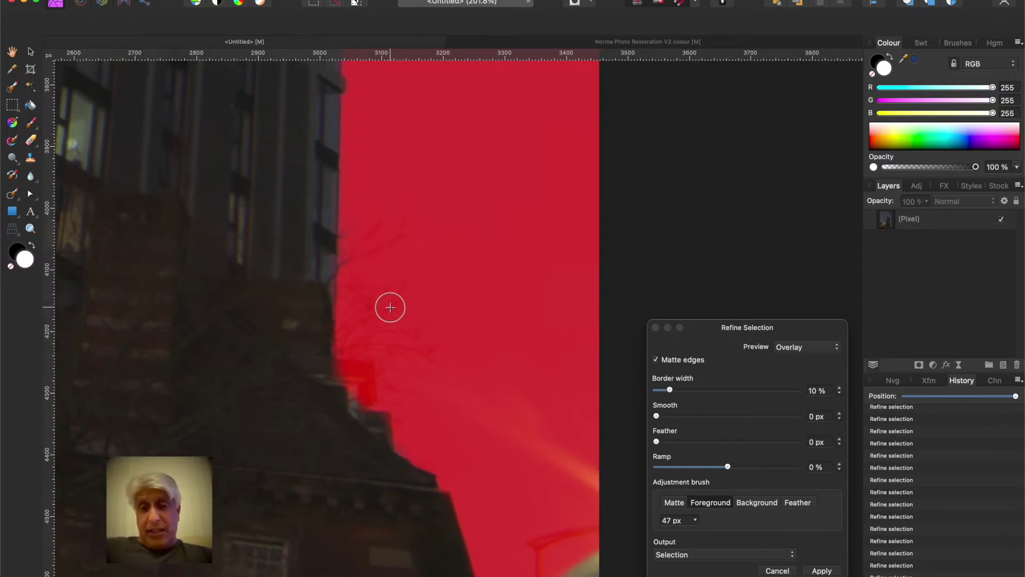
left_click(674, 505)
mouse_move(390, 241)
left_mouse_down()
mouse_move(347, 264)
mouse_move(361, 234)
mouse_move(332, 280)
mouse_move(376, 257)
mouse_move(370, 314)
mouse_move(405, 285)
mouse_move(333, 322)
mouse_move(373, 287)
mouse_move(357, 342)
mouse_move(330, 363)
mouse_move(409, 333)
mouse_move(380, 335)
mouse_move(414, 348)
mouse_move(383, 365)
mouse_move(436, 361)
mouse_move(370, 404)
mouse_move(382, 415)
mouse_move(350, 371)
mouse_move(363, 359)
mouse_move(374, 385)
mouse_move(332, 362)
mouse_move(342, 333)
left_mouse_up()
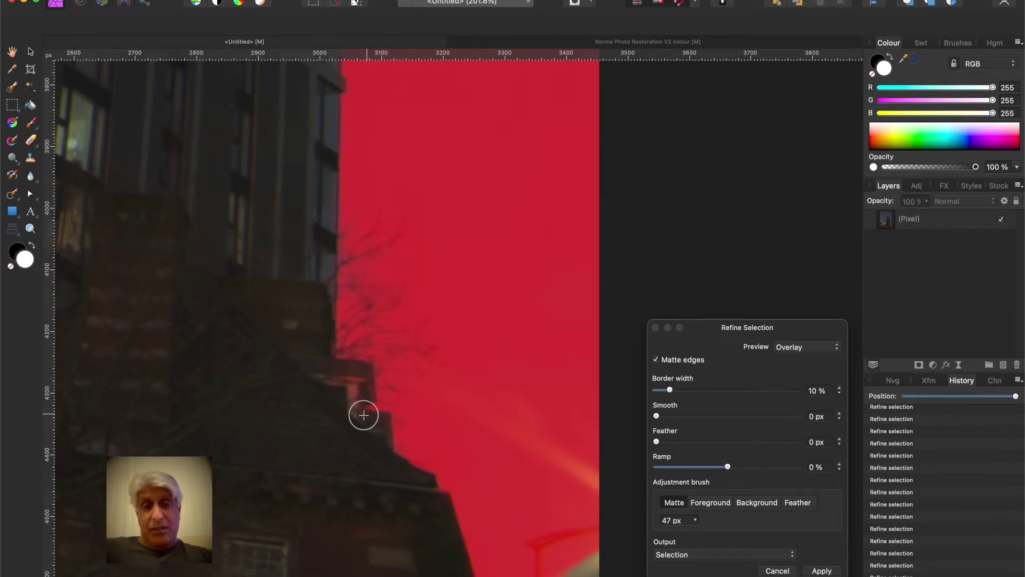
left_click_drag(373, 410, 194, 210)
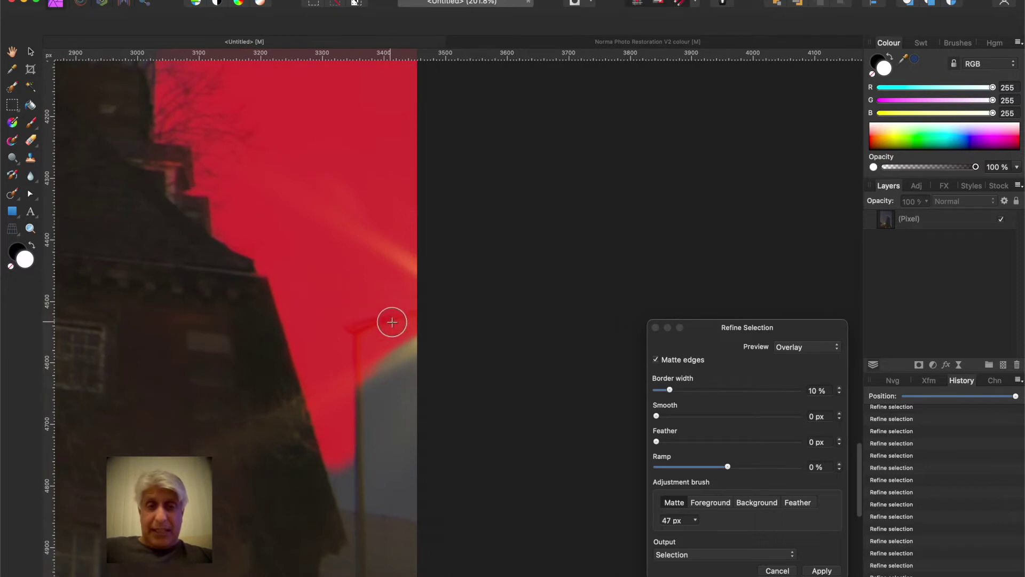
mouse_move(380, 316)
left_mouse_down()
mouse_move(346, 332)
mouse_move(355, 488)
mouse_move(366, 505)
left_mouse_up()
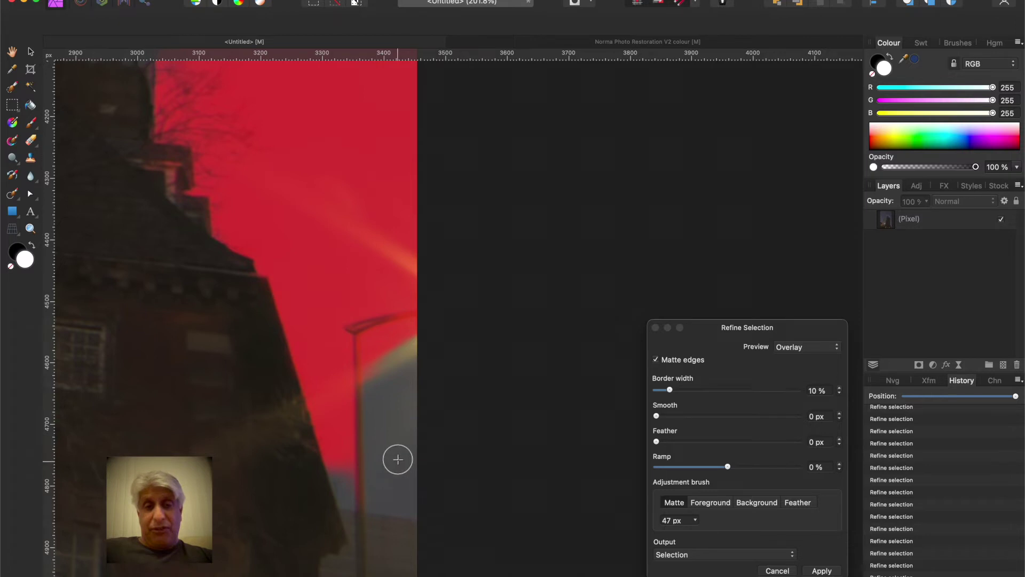
Step: Paint the grey patch beside the lamp post and around its base as background with a 13 px brush
left_click(748, 503)
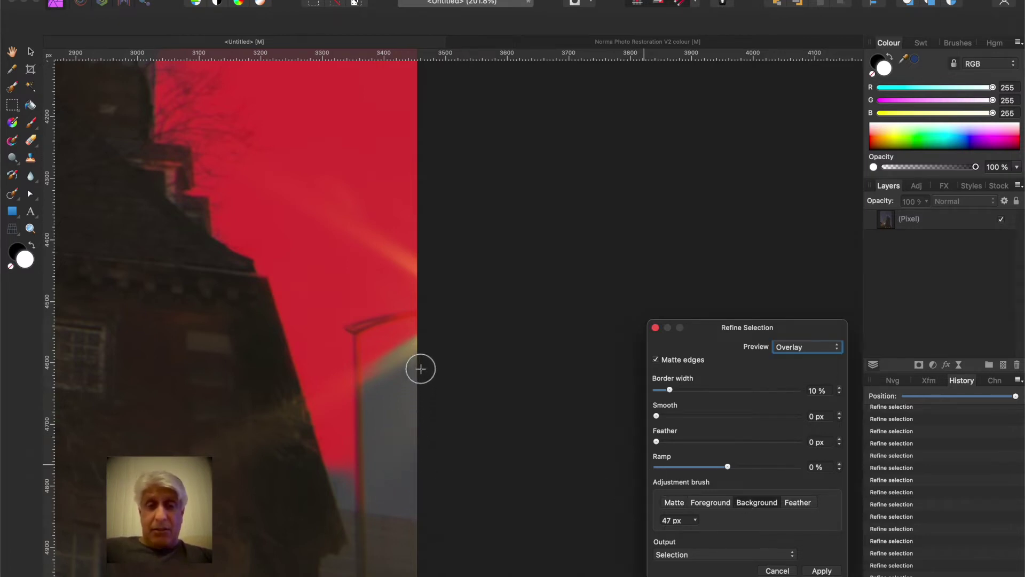
mouse_move(421, 369)
left_mouse_down()
mouse_move(414, 473)
mouse_move(391, 419)
mouse_move(393, 372)
mouse_move(392, 417)
mouse_move(391, 387)
mouse_move(421, 352)
mouse_move(395, 359)
mouse_move(388, 383)
mouse_move(379, 367)
mouse_move(384, 488)
mouse_move(501, 483)
left_mouse_up()
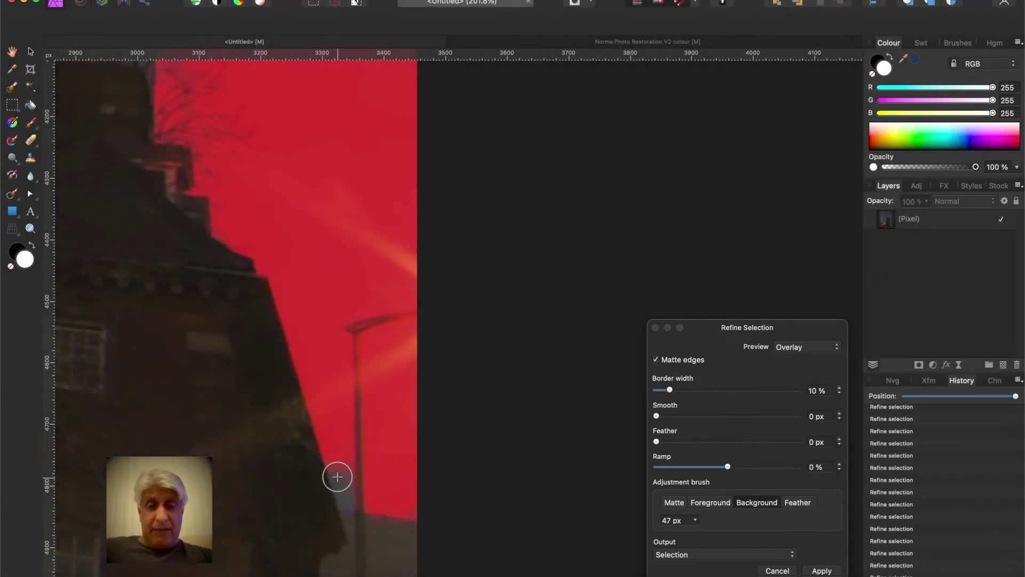
scroll(338, 476, "up", 5)
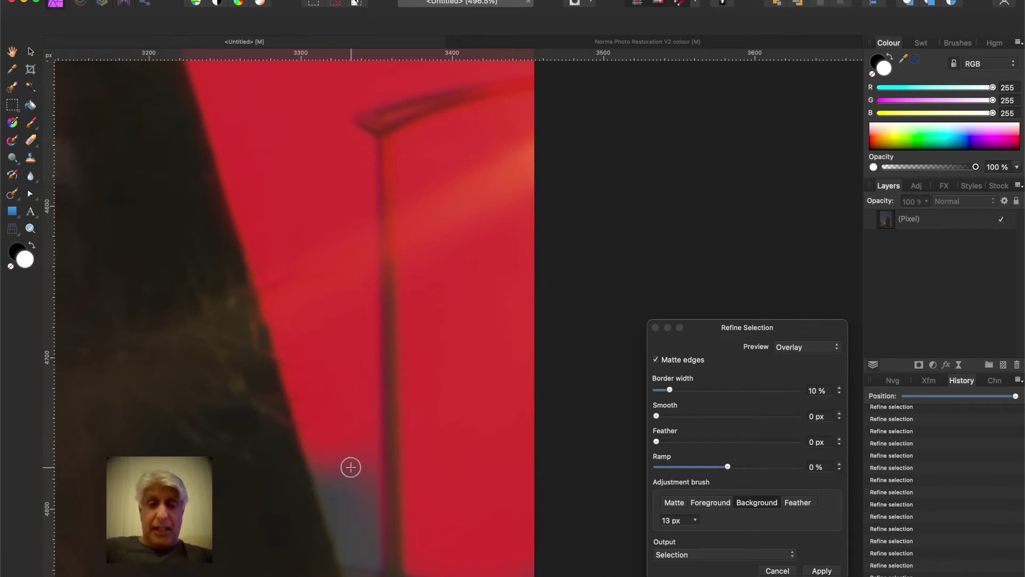
mouse_move(351, 460)
left_mouse_down()
mouse_move(357, 501)
mouse_move(359, 455)
mouse_move(352, 488)
mouse_move(327, 468)
mouse_move(333, 457)
mouse_move(358, 548)
mouse_move(361, 473)
mouse_move(363, 538)
mouse_move(353, 545)
mouse_move(337, 463)
mouse_move(340, 436)
left_mouse_up()
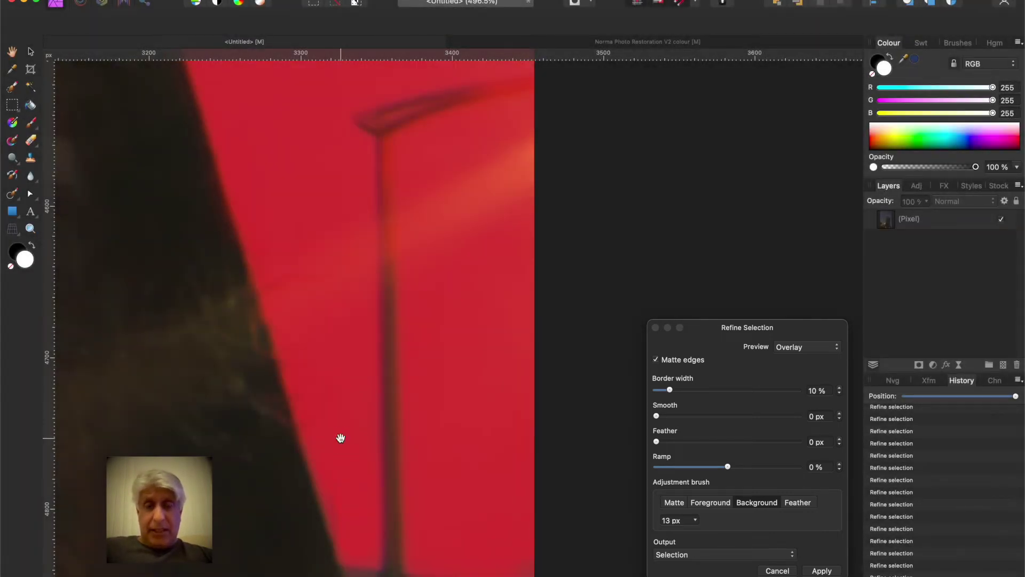
Step: Mark the lower building's roof ledge edge as matte
scroll(393, 366, "down", 10)
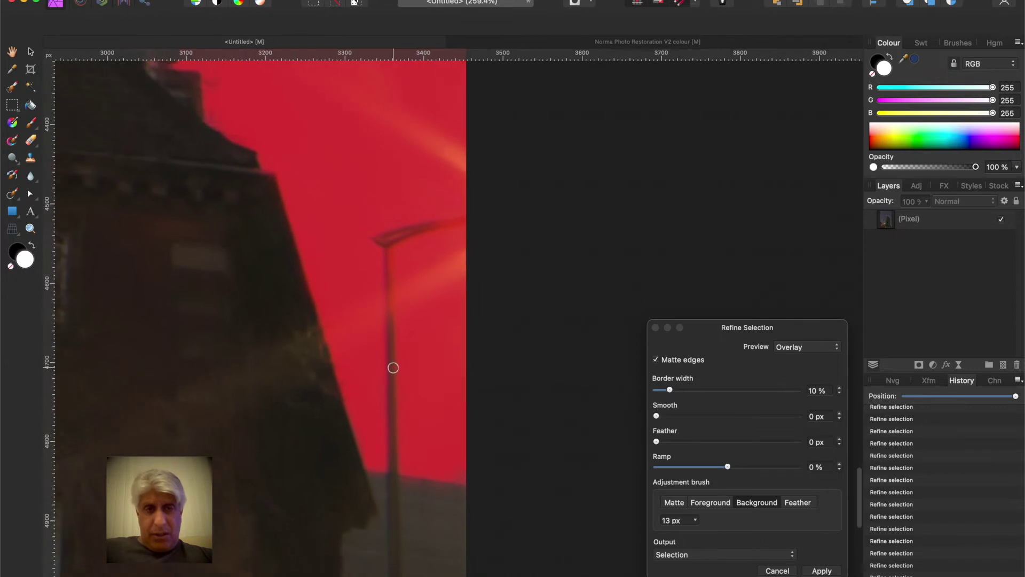
scroll(393, 367, "down", 2)
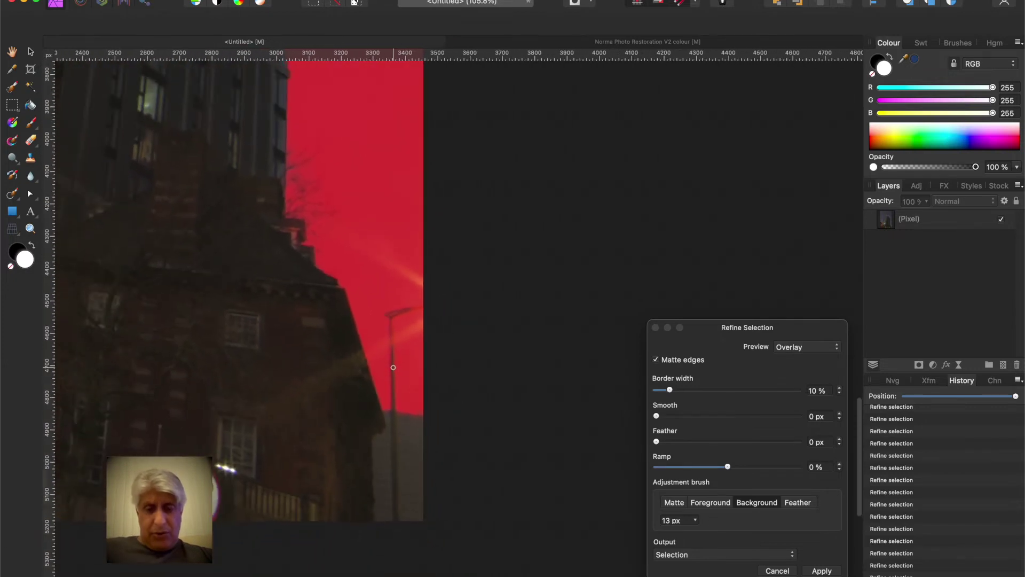
mouse_move(338, 359)
left_mouse_down()
mouse_move(477, 296)
mouse_move(437, 421)
left_mouse_up()
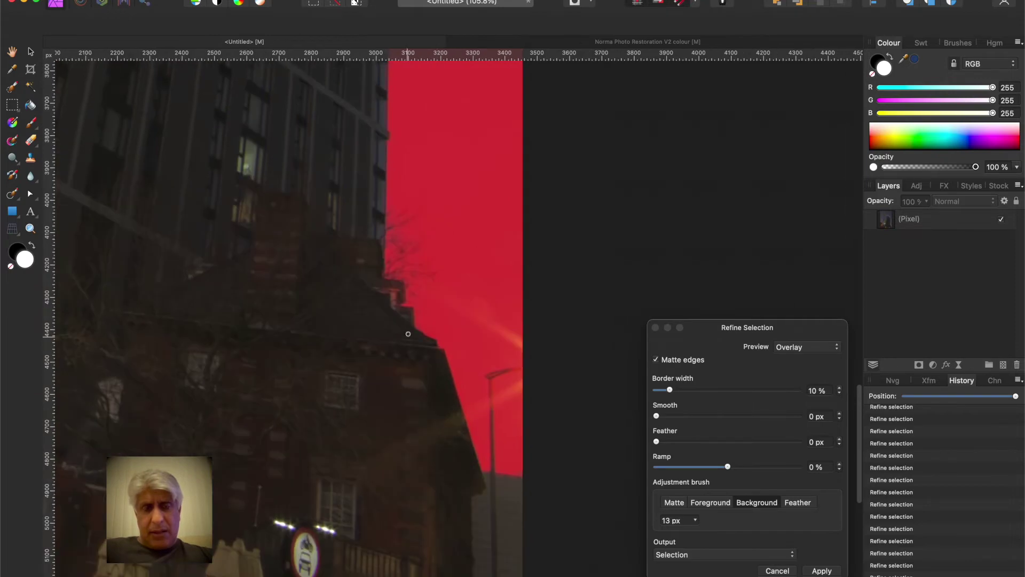
scroll(390, 292, "up", 10)
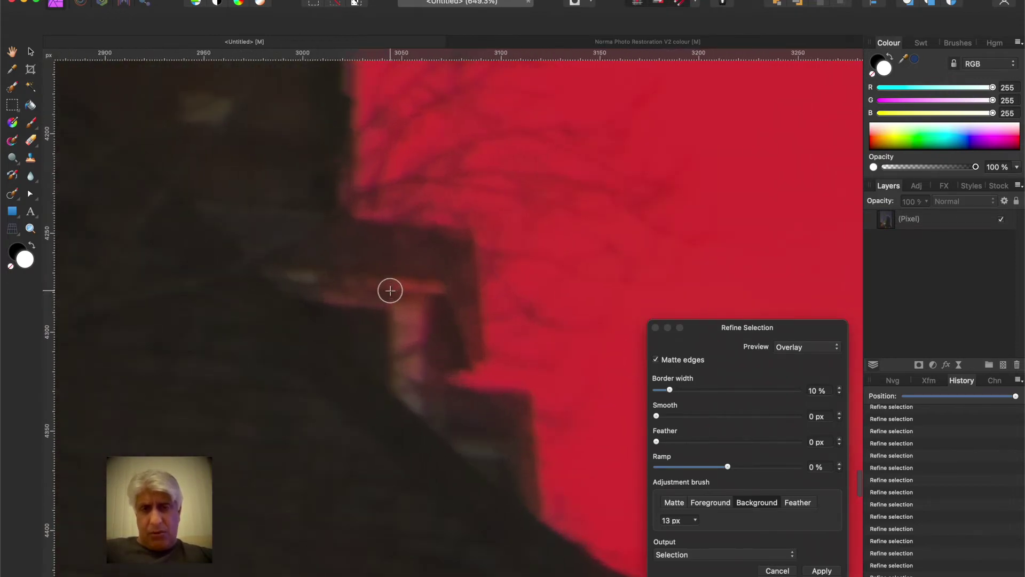
left_click(669, 500)
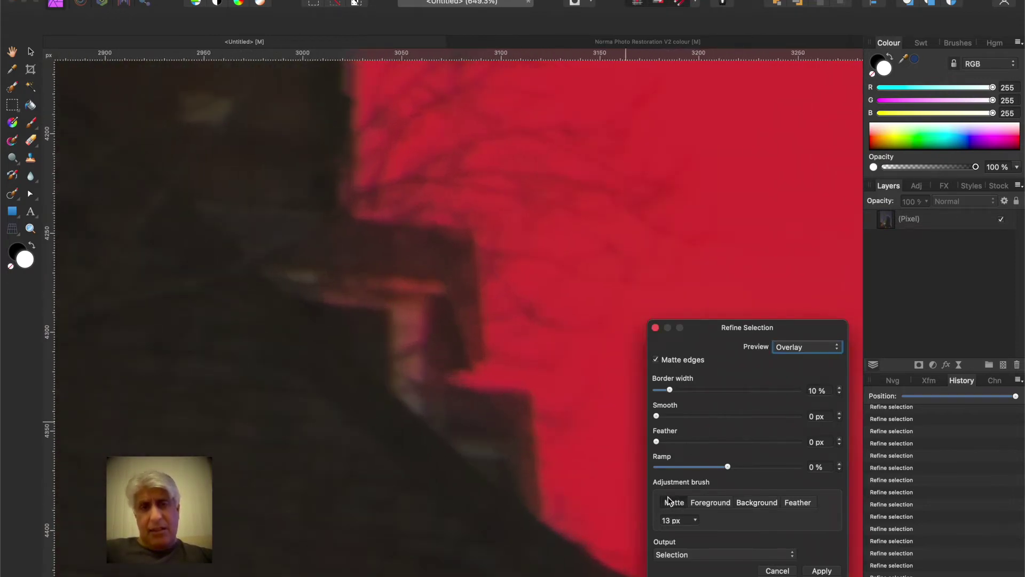
mouse_move(423, 284)
left_mouse_down()
mouse_move(354, 290)
mouse_move(407, 331)
mouse_move(407, 319)
mouse_move(421, 384)
mouse_move(467, 422)
mouse_move(515, 419)
mouse_move(434, 402)
mouse_move(416, 427)
left_mouse_up()
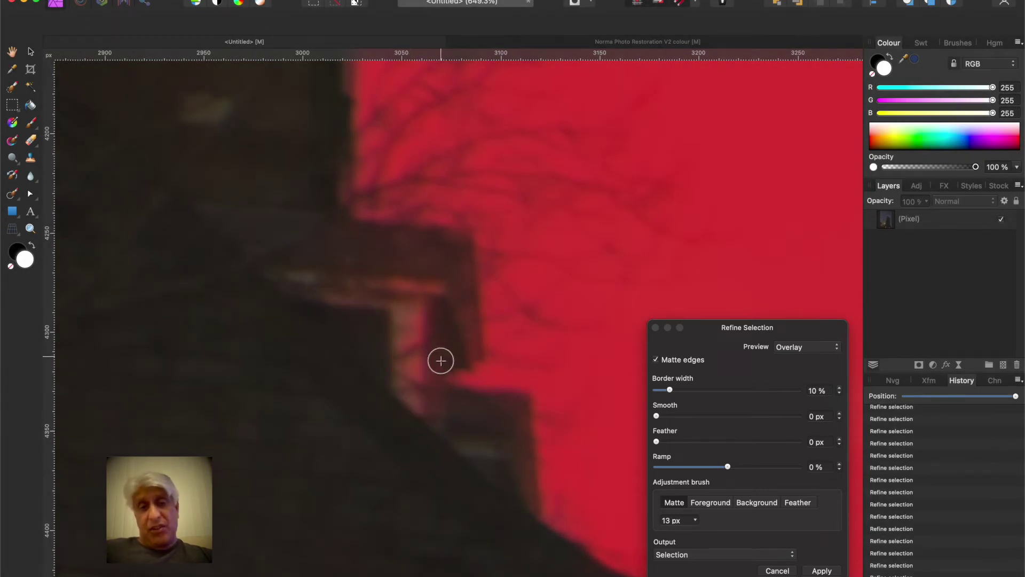
Step: Paint foreground along the stepped ledge edge and touch up its corner
left_click(714, 503)
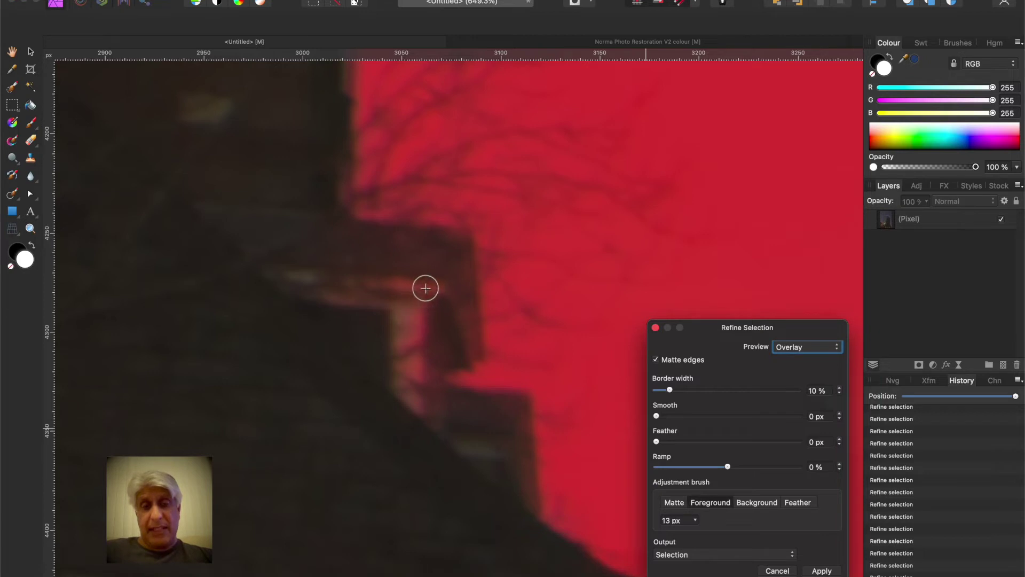
mouse_move(426, 289)
left_mouse_down()
mouse_move(367, 286)
mouse_move(415, 298)
mouse_move(420, 367)
mouse_move(405, 356)
mouse_move(390, 283)
mouse_move(393, 389)
mouse_move(413, 390)
mouse_move(417, 413)
mouse_move(428, 283)
mouse_move(437, 296)
mouse_move(439, 458)
mouse_move(388, 312)
mouse_move(338, 283)
mouse_move(285, 287)
mouse_move(357, 299)
mouse_move(296, 301)
mouse_move(292, 332)
left_mouse_up()
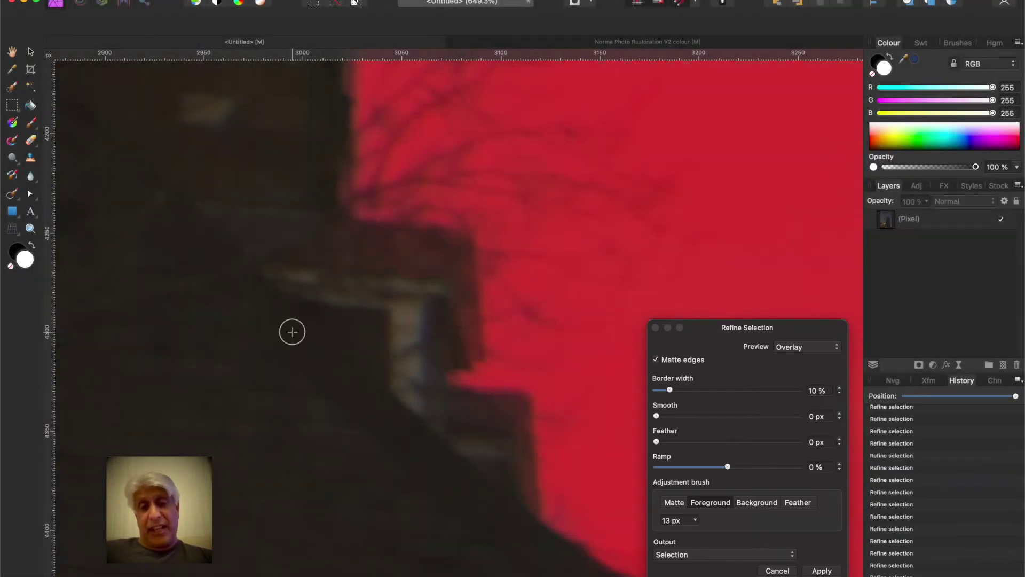
mouse_move(452, 417)
left_mouse_down()
mouse_move(508, 422)
mouse_move(522, 504)
mouse_move(509, 429)
left_mouse_up()
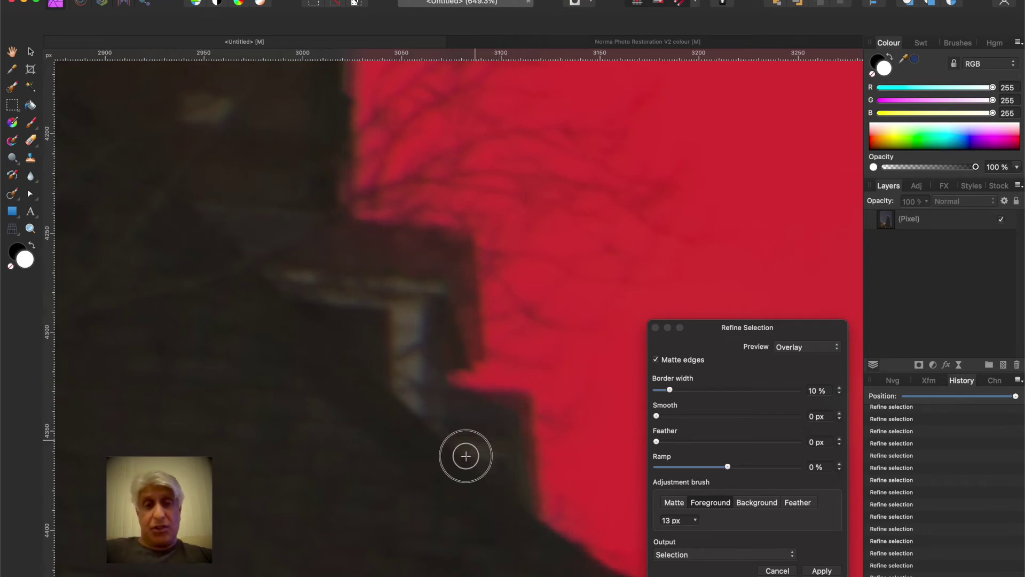
left_click(435, 437)
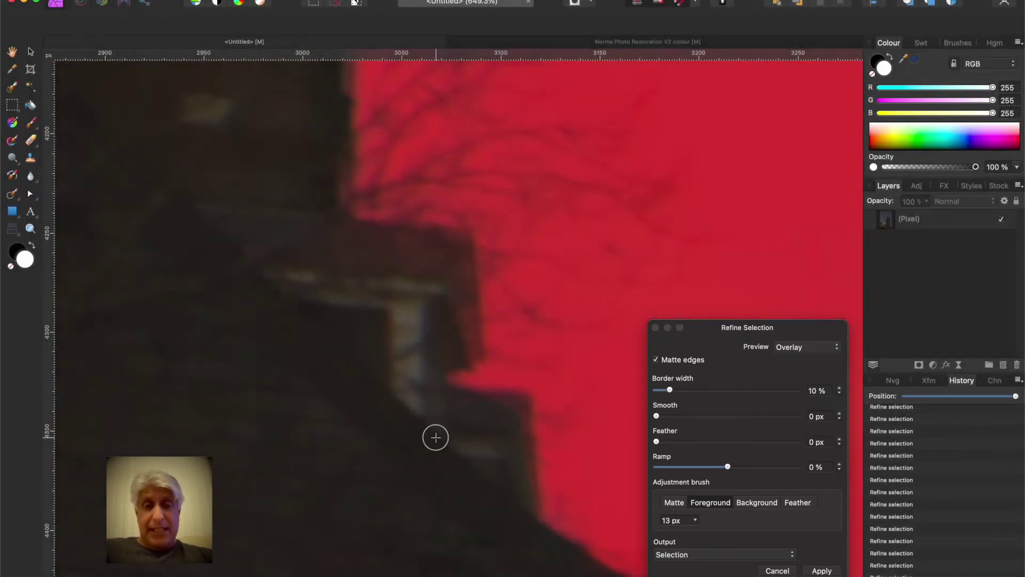
scroll(395, 376, "down", 10)
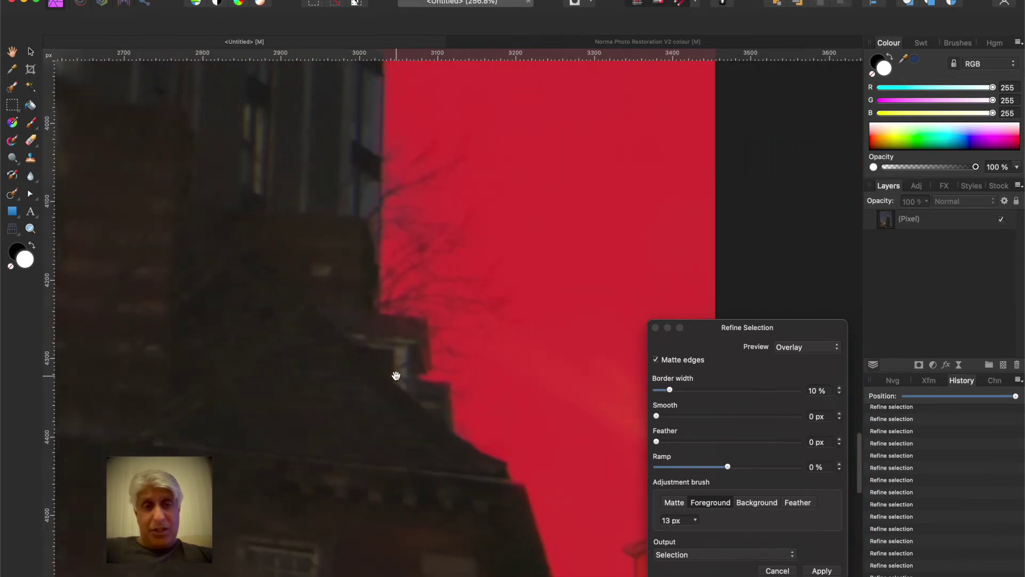
scroll(396, 375, "down", 5)
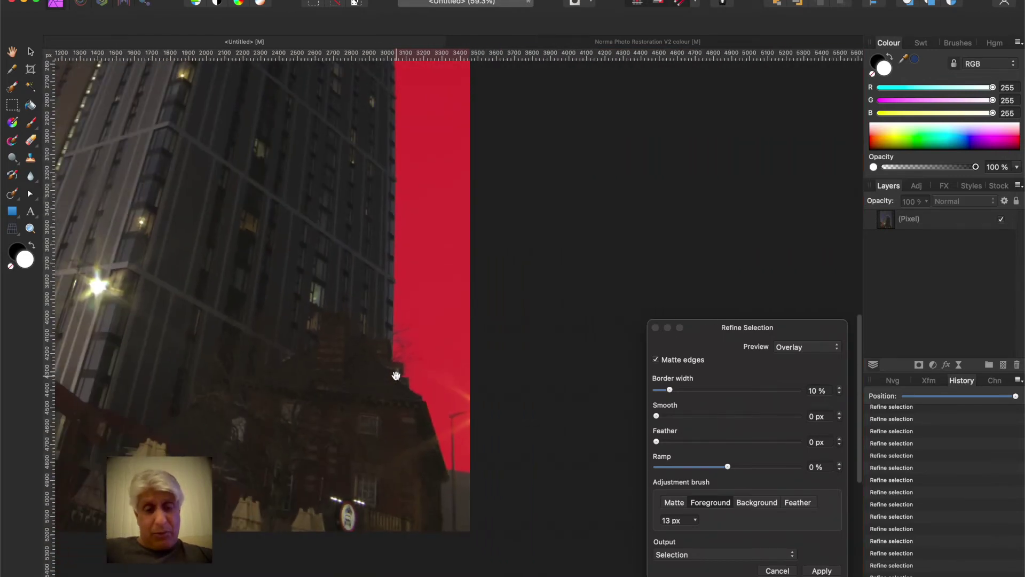
Step: Set the Refine Selection output to New layer and apply it
scroll(397, 376, "down", 4)
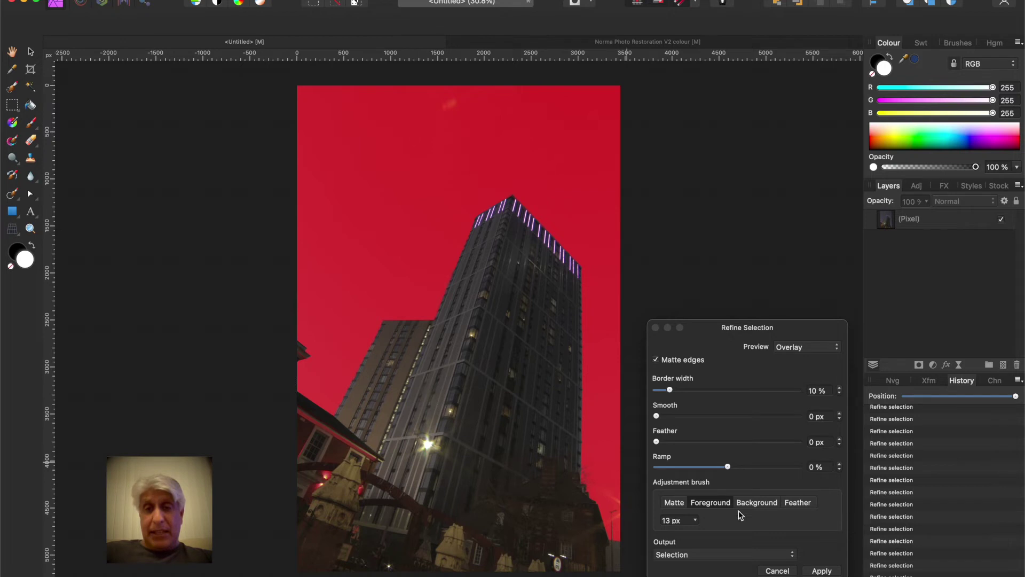
left_click_drag(712, 327, 698, 126)
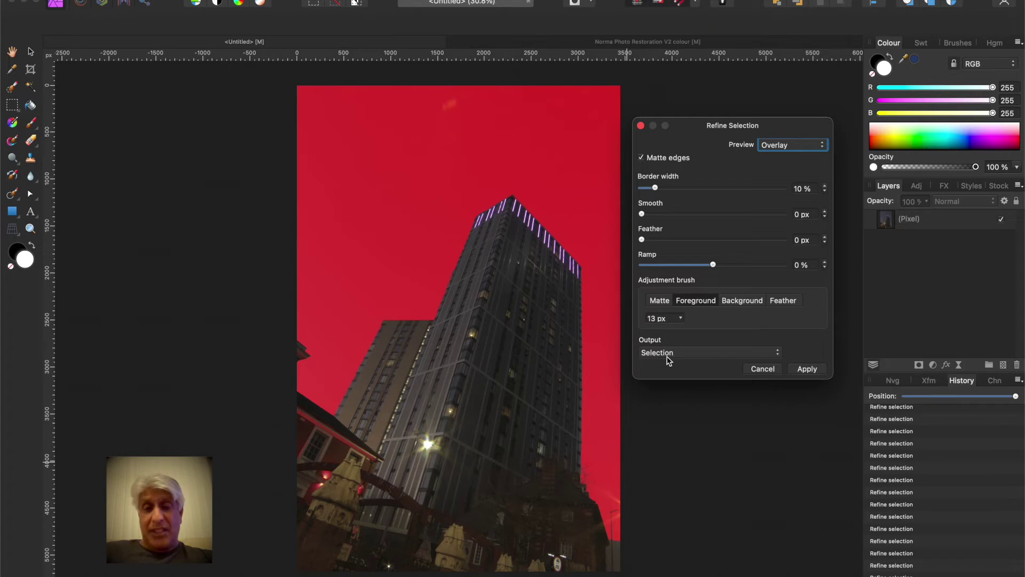
left_click(770, 357)
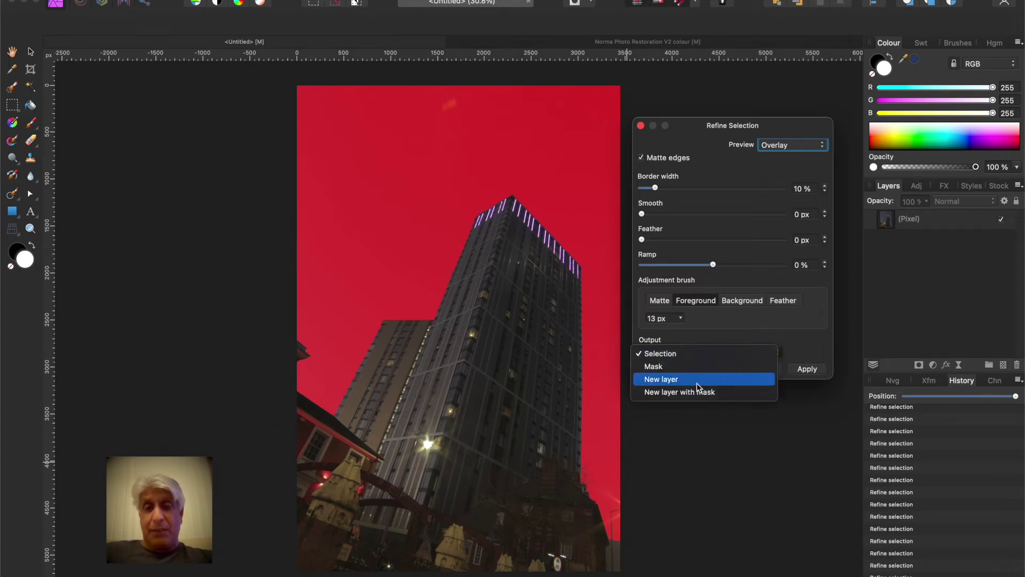
left_click(697, 380)
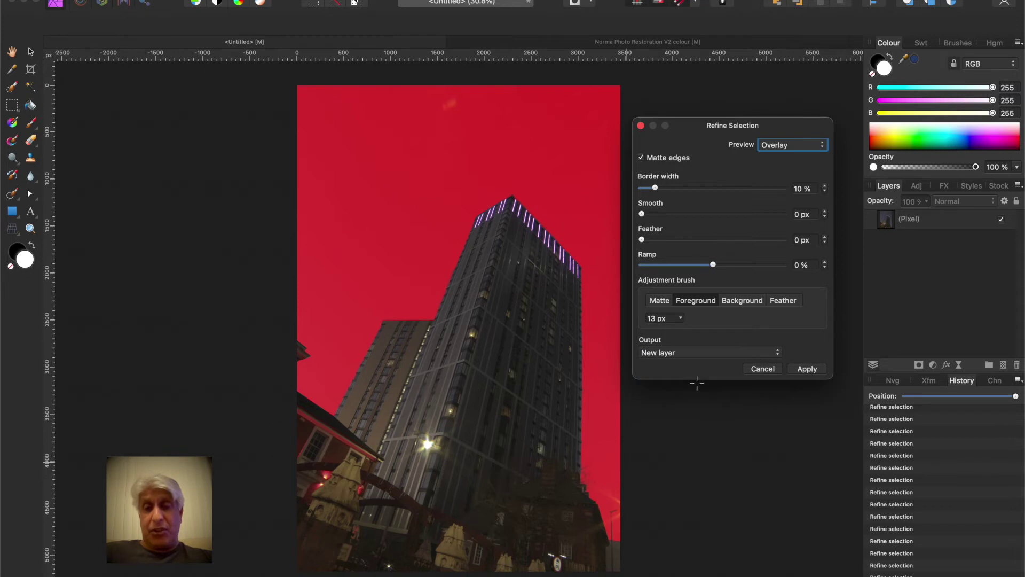
left_click(807, 373)
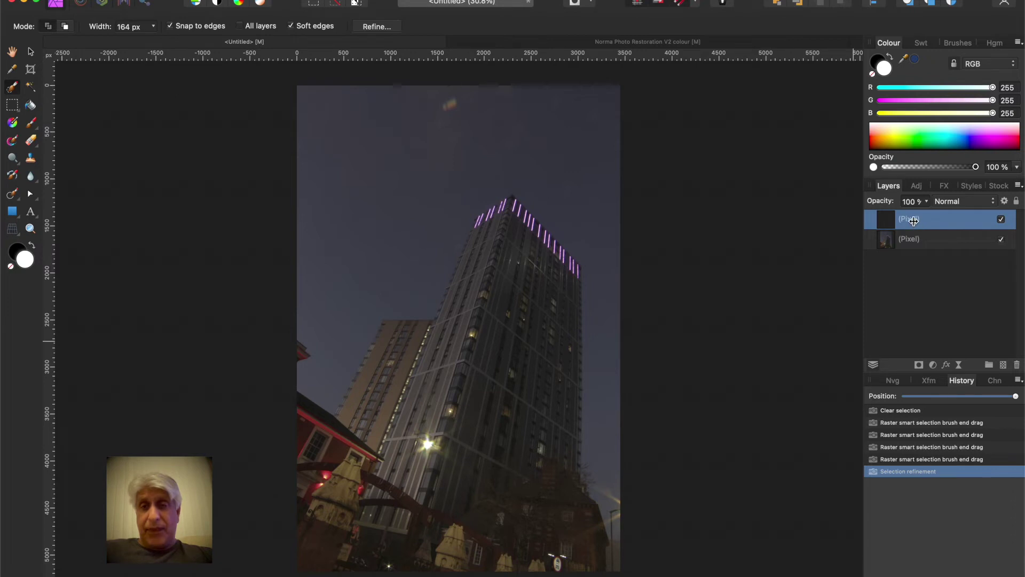
Step: Hide the original Pixel layer to inspect the cut-out, show it again, and open the File menu
left_click(1002, 241)
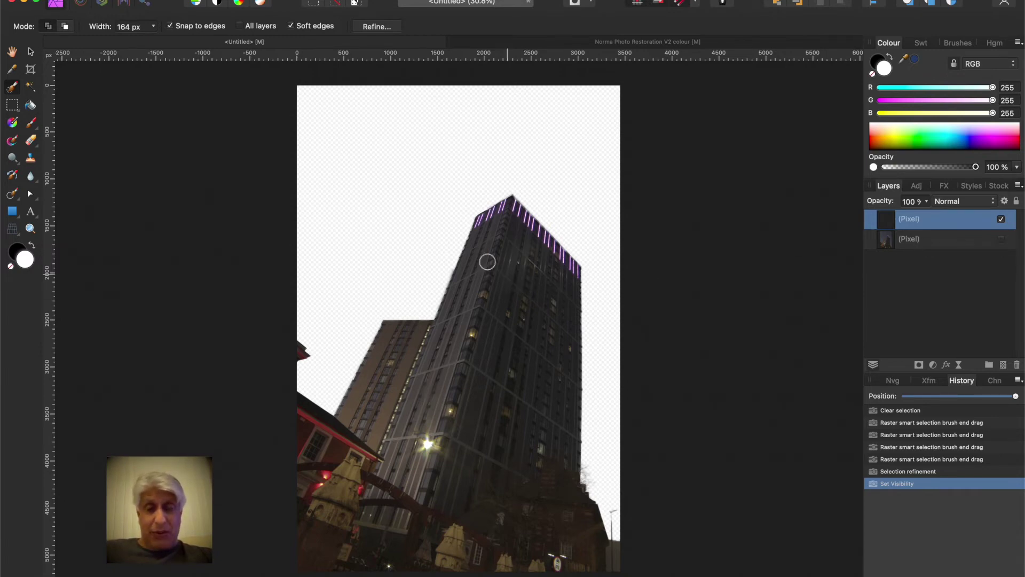
scroll(467, 226, "up", 3)
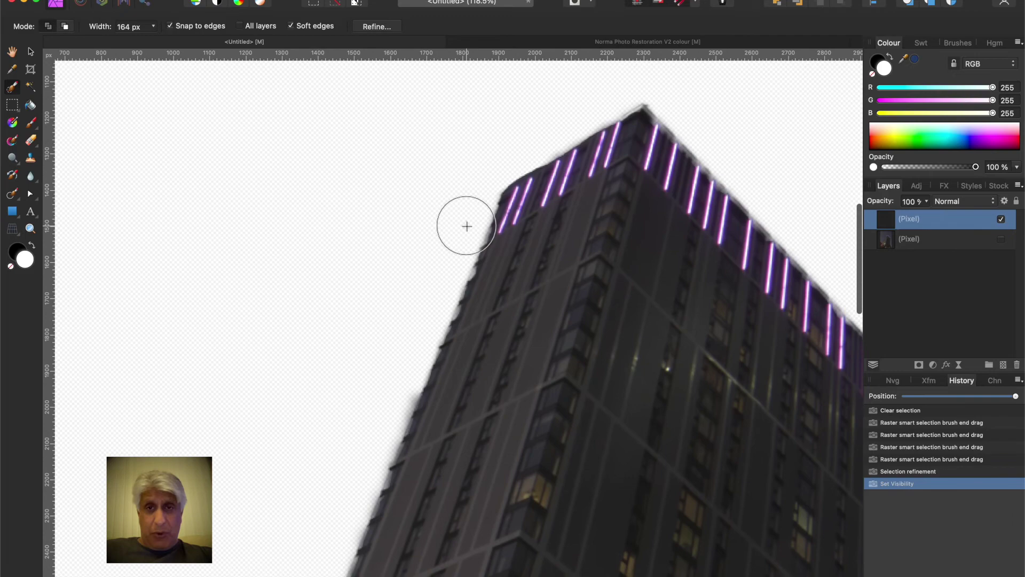
scroll(467, 226, "down", 3)
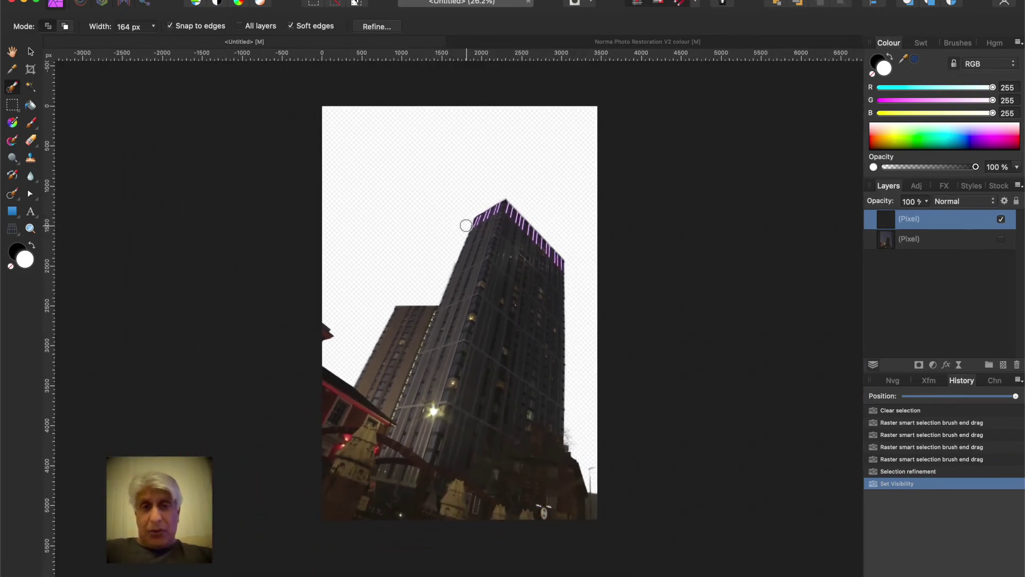
scroll(430, 135, "up", 3)
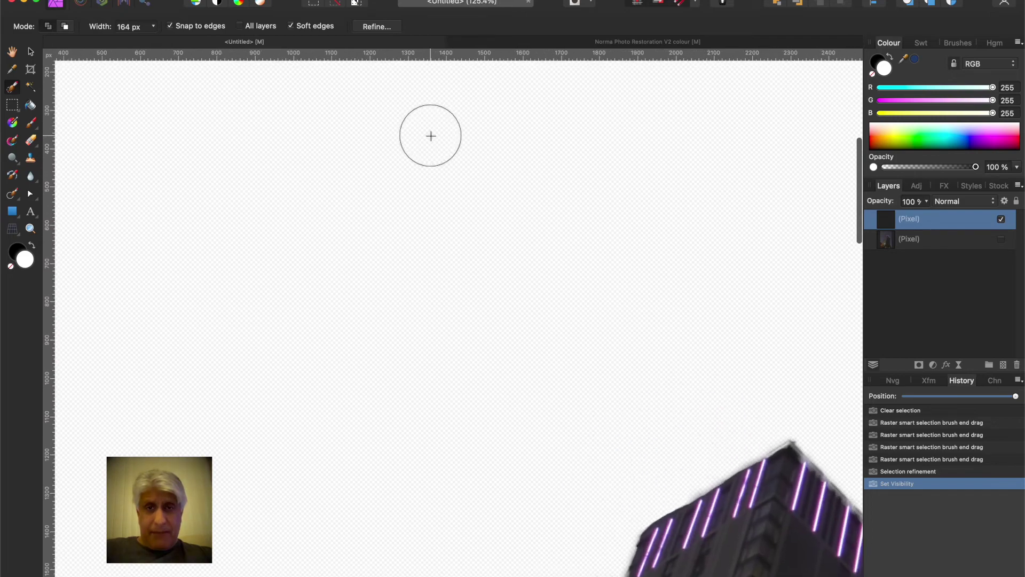
scroll(431, 135, "down", 4)
scroll(431, 135, "up", 1)
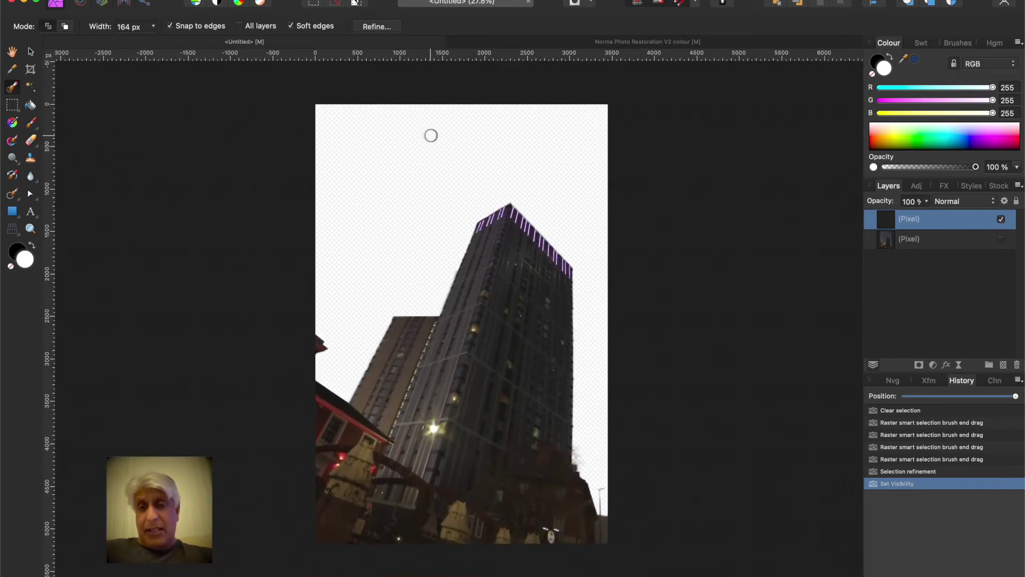
left_click(1001, 239)
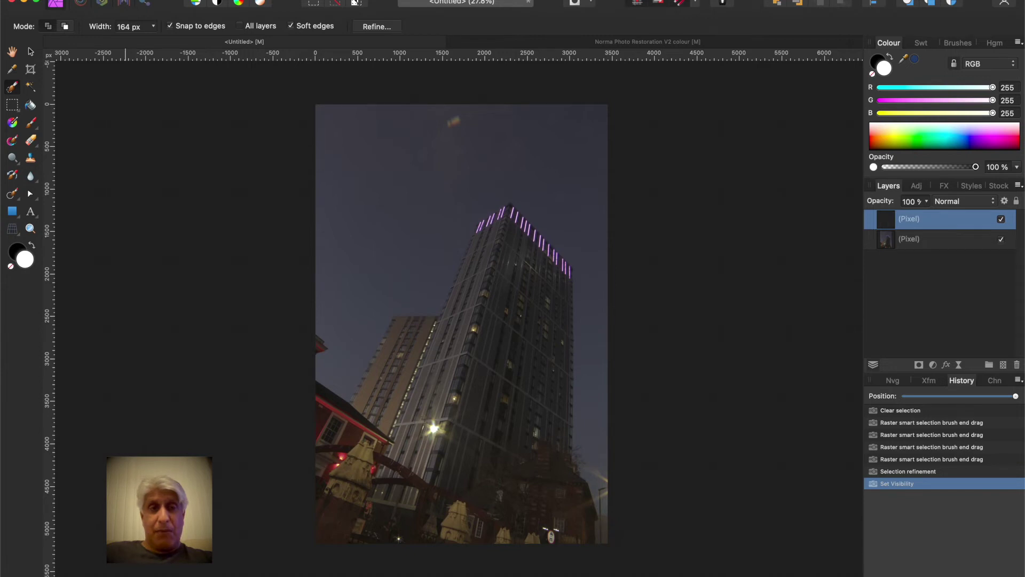
left_click(106, 1)
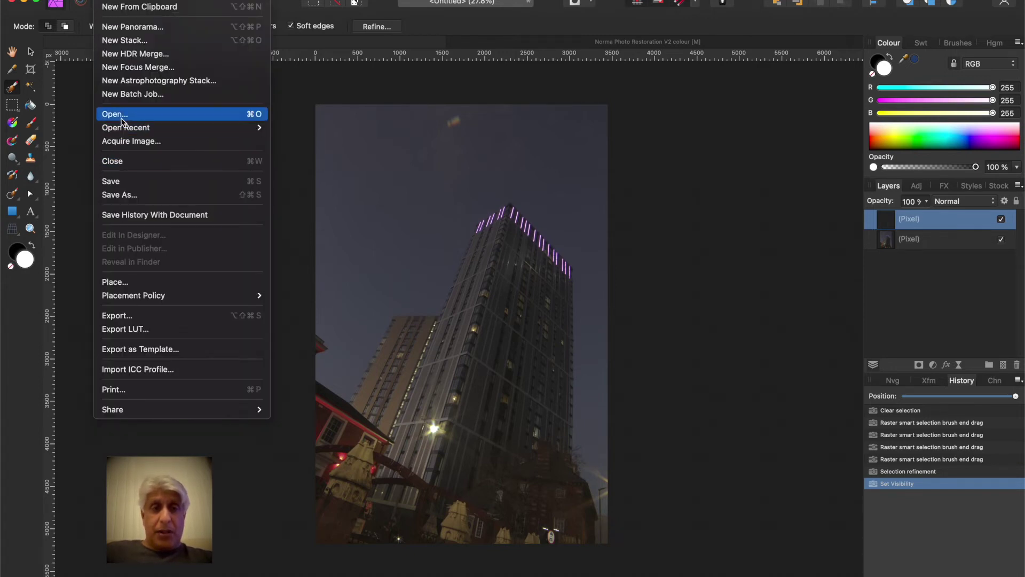
Step: Place Replacement Sky.jpeg from the Desktop into the document, dragging it over the lower canvas
left_click(124, 283)
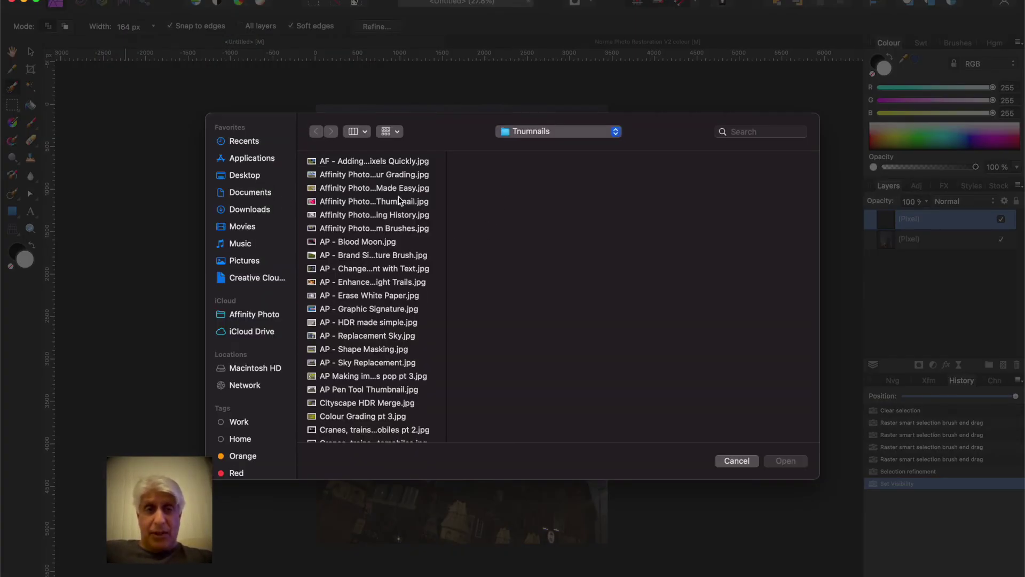
left_click(247, 174)
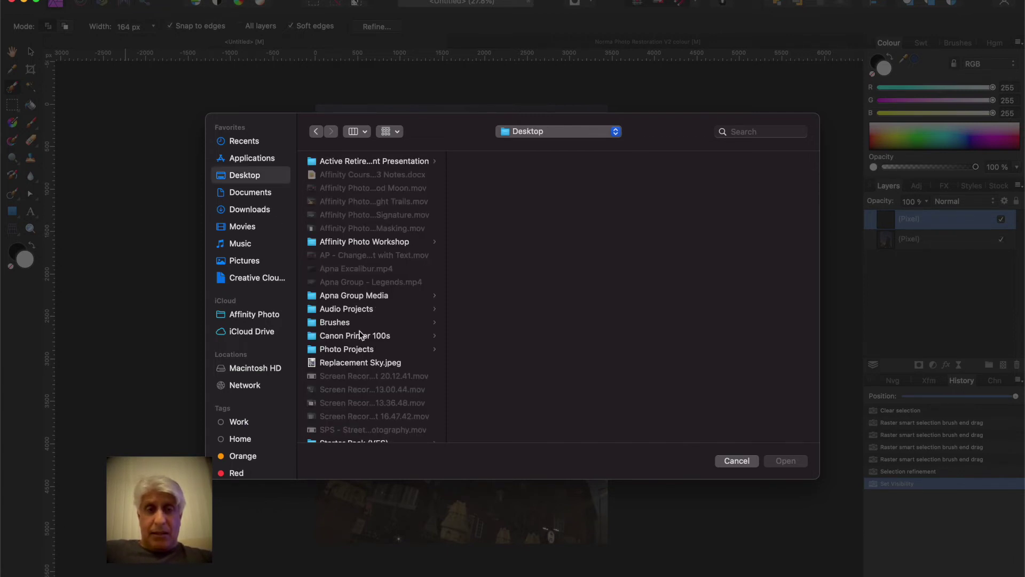
left_click(343, 366)
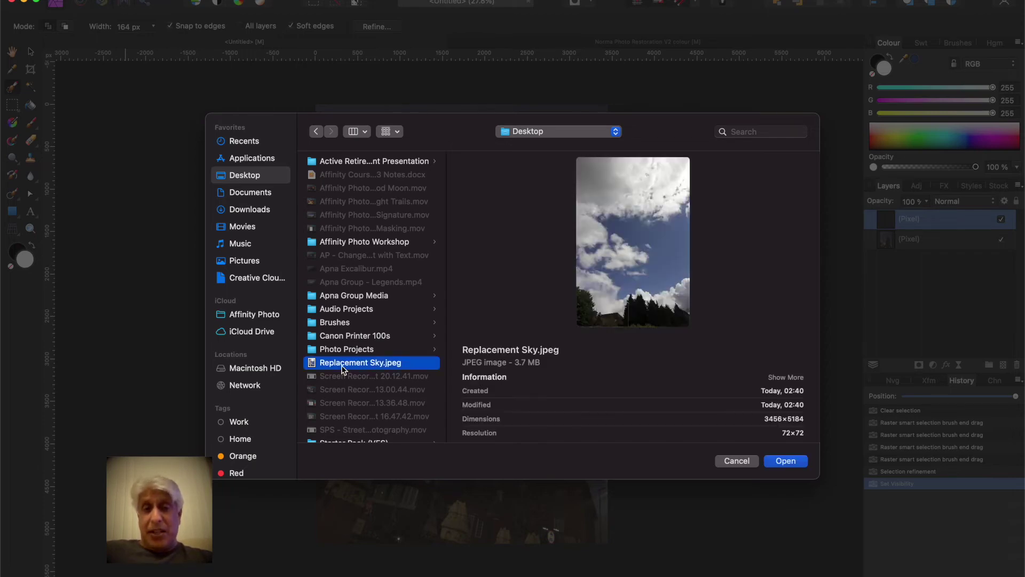
left_click(783, 461)
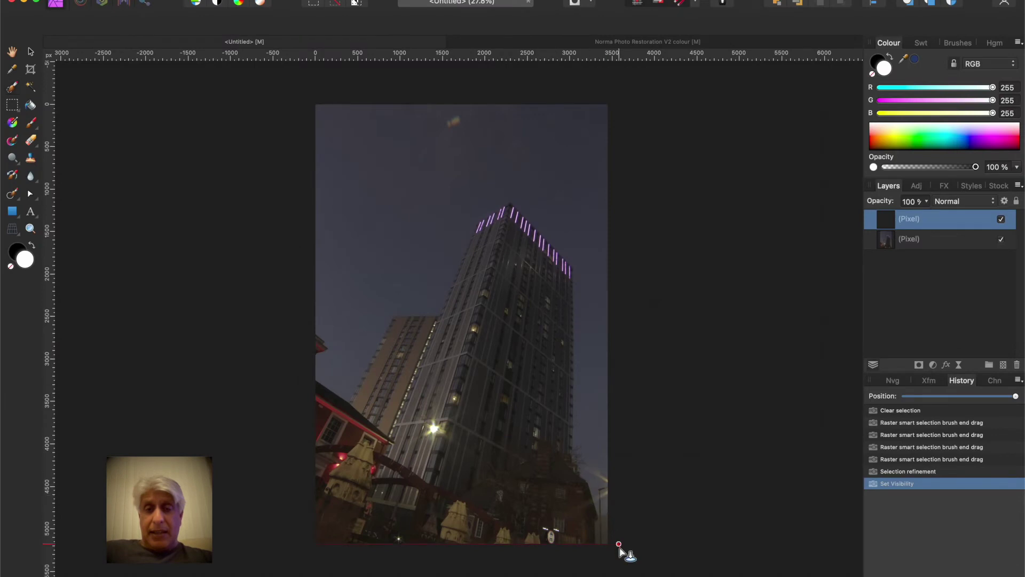
left_click_drag(617, 553, 271, 122)
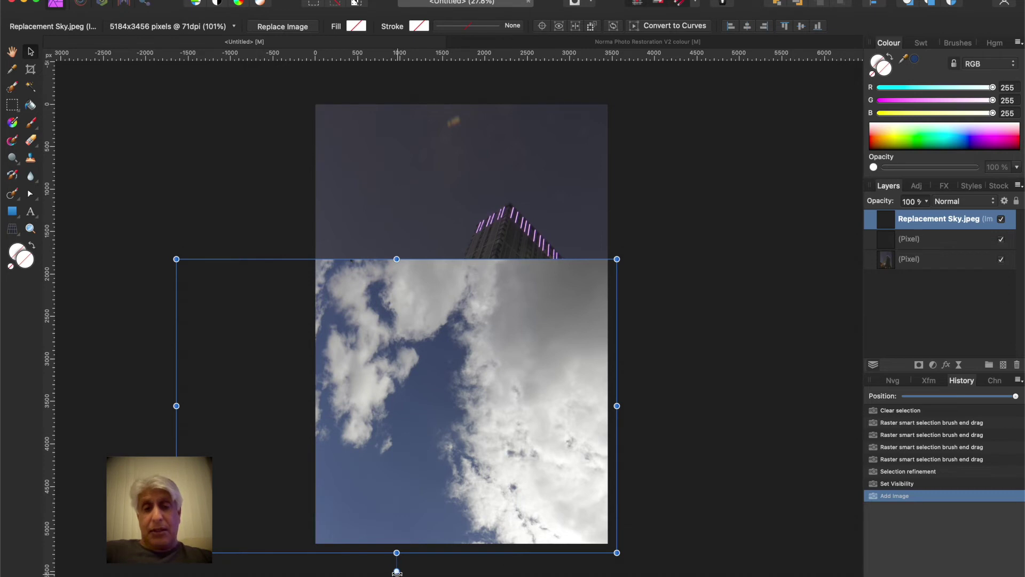
Step: Rotate the placed sky image, move it up and enlarge it to overfill the canvas
left_click_drag(396, 571, 703, 404)
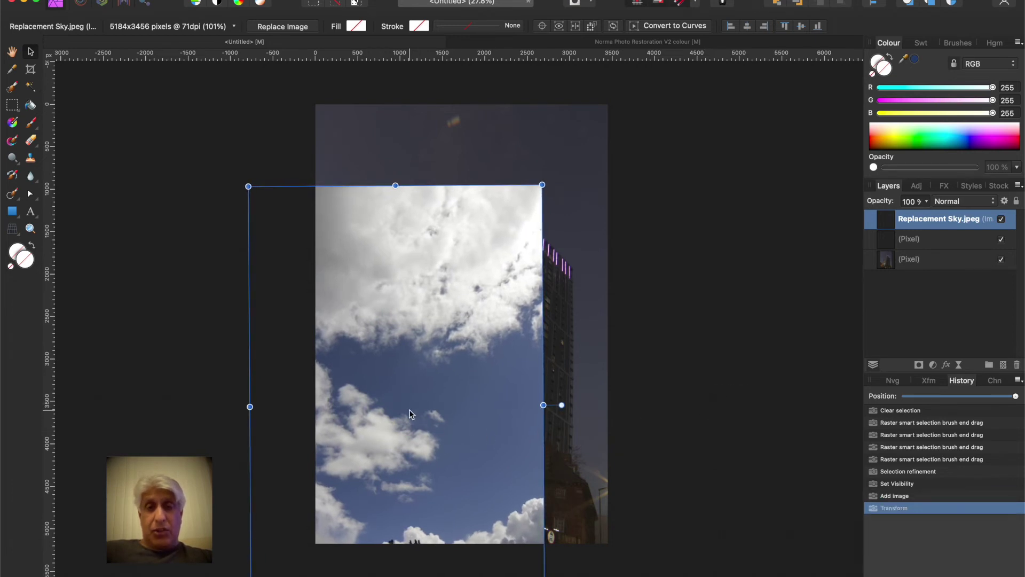
left_click_drag(412, 415, 458, 310)
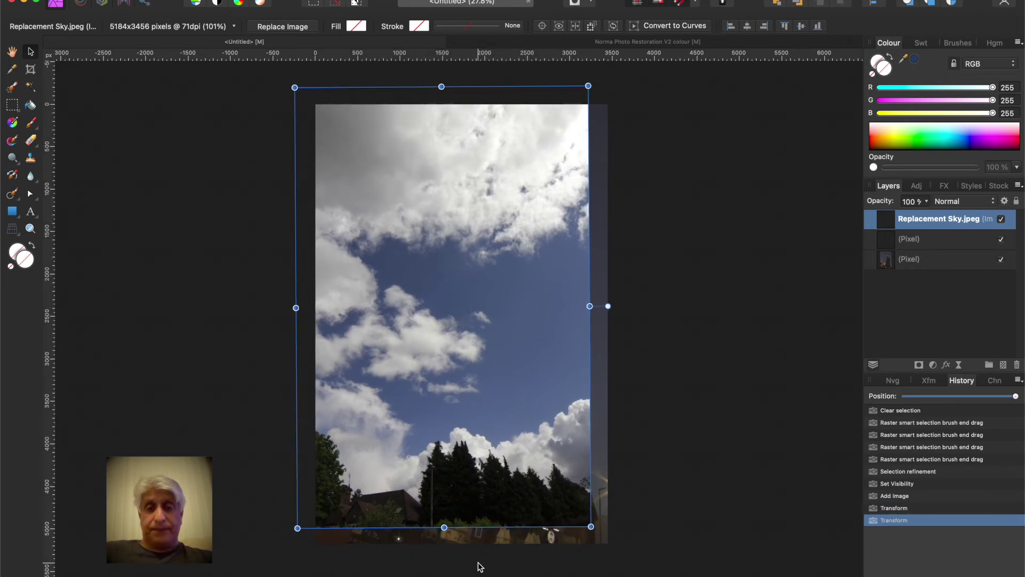
left_click_drag(591, 527, 593, 331)
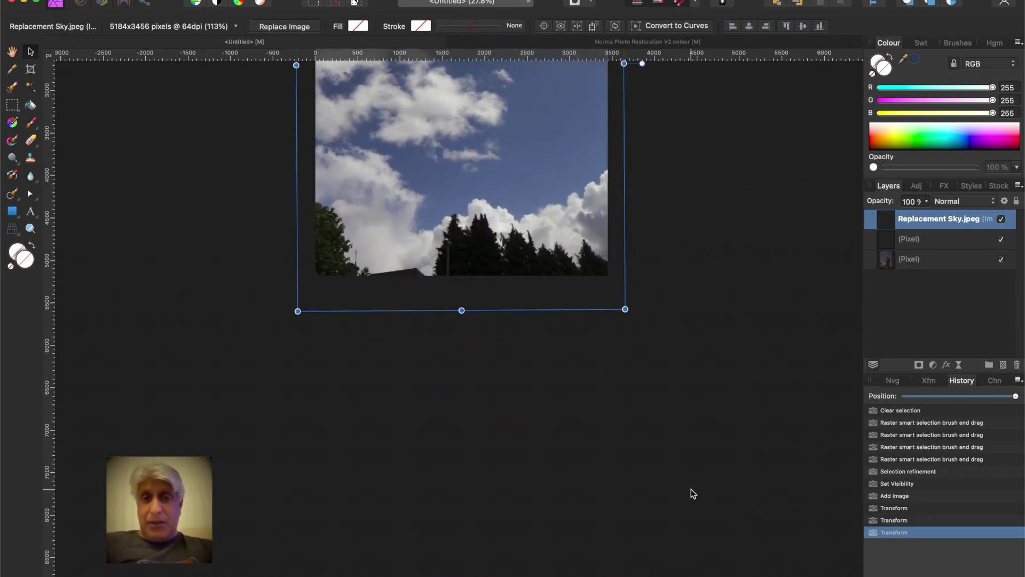
Step: Fit the whole document in view and move the sky layer beneath the building cut-out
key("super+0")
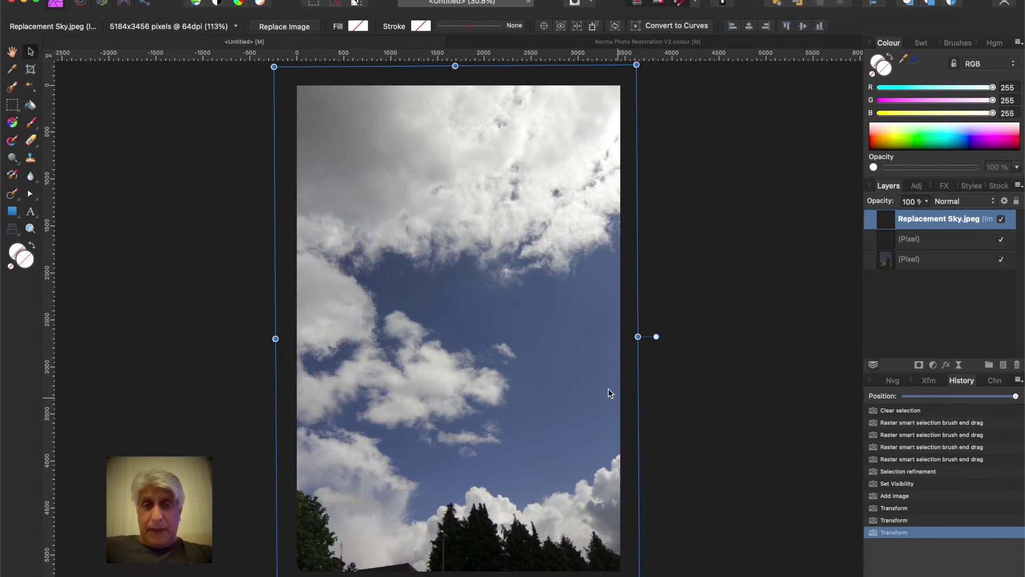
scroll(588, 378, "down", 6)
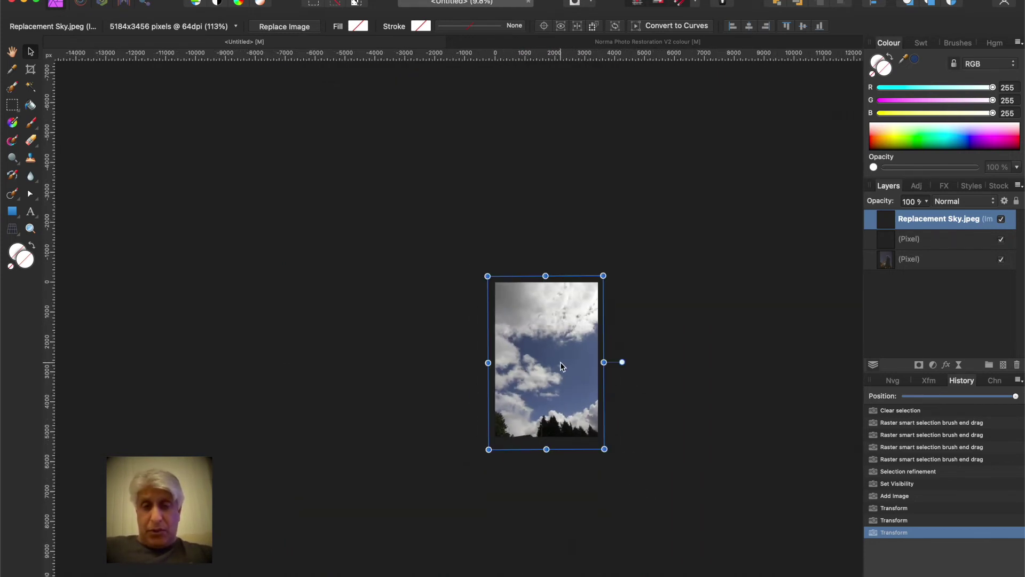
scroll(559, 360, "up", 5)
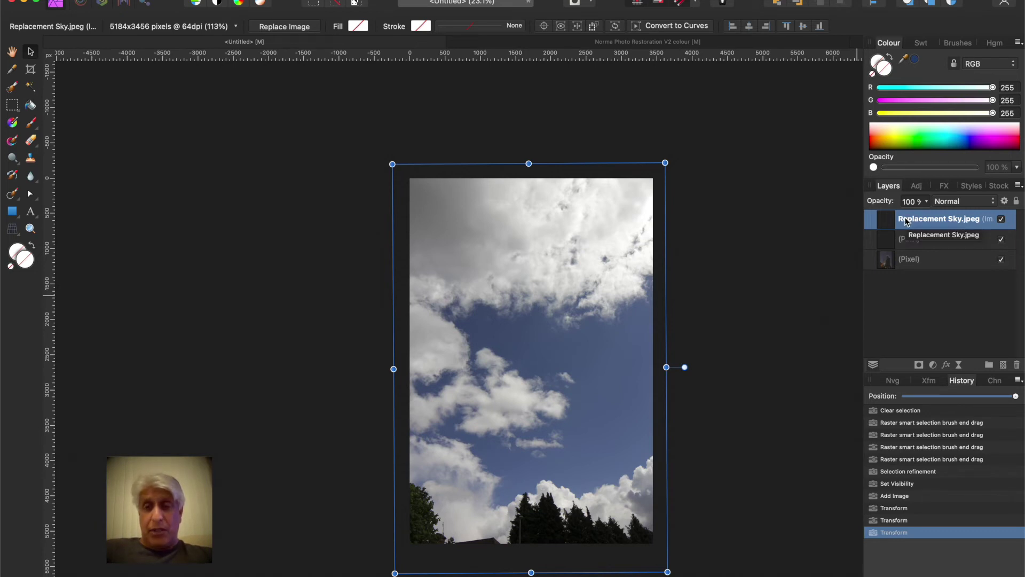
left_click_drag(906, 222, 896, 254)
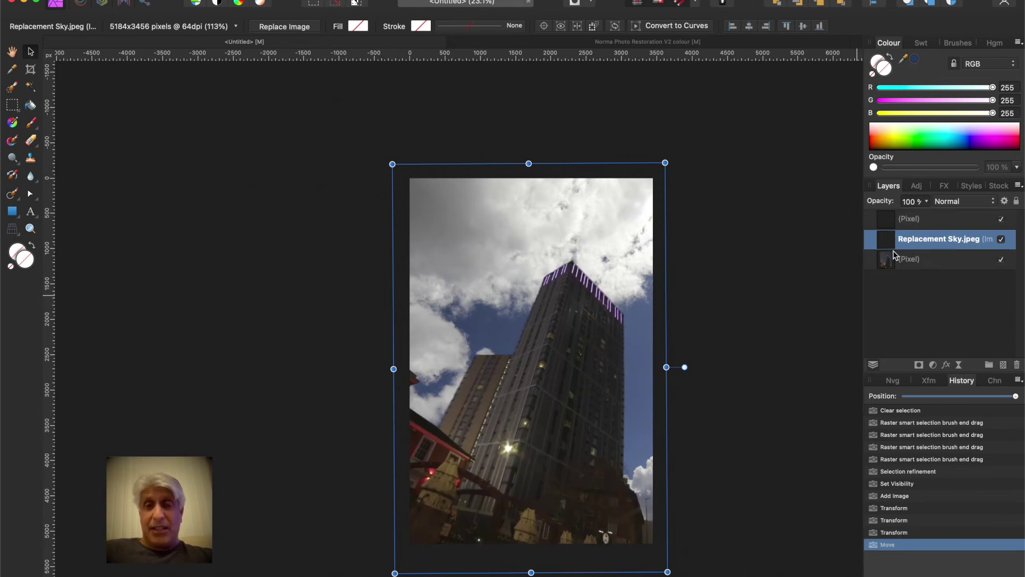
Step: Restack the sky layer below the building cut-out, then enlarge it up-left and shift it slightly right
left_click_drag(902, 245, 896, 211)
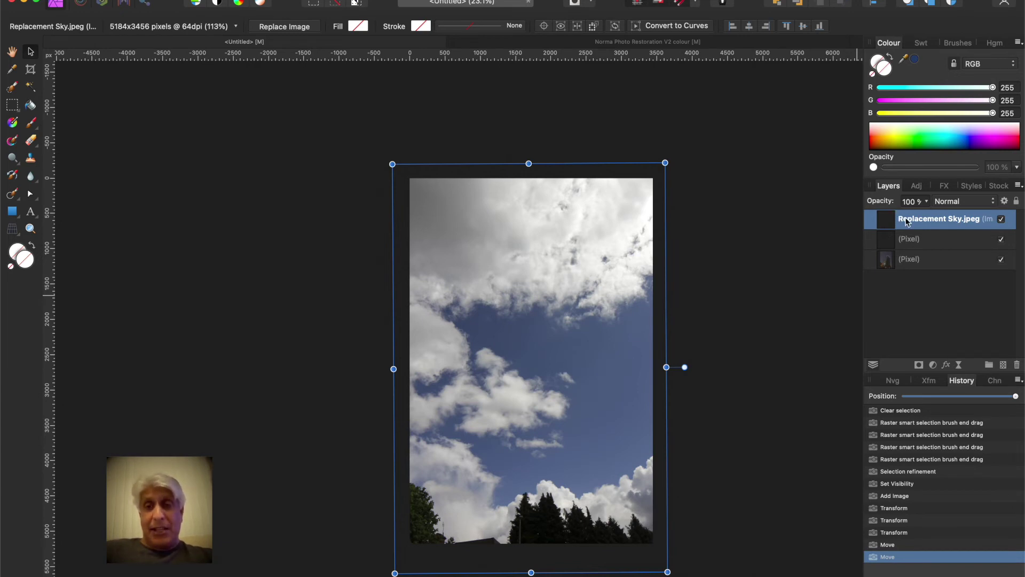
left_click_drag(906, 221, 897, 250)
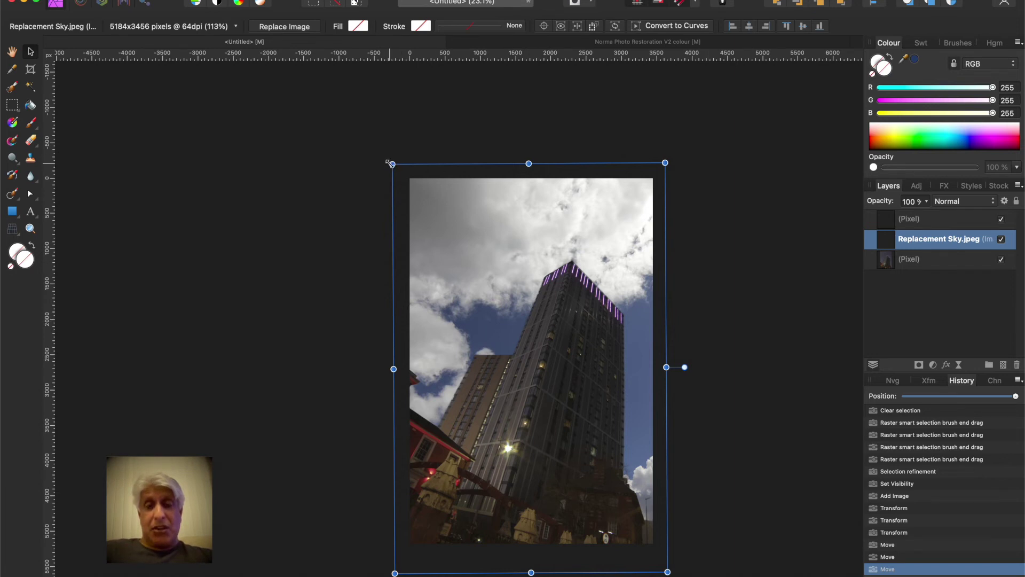
left_click_drag(390, 163, 367, 135)
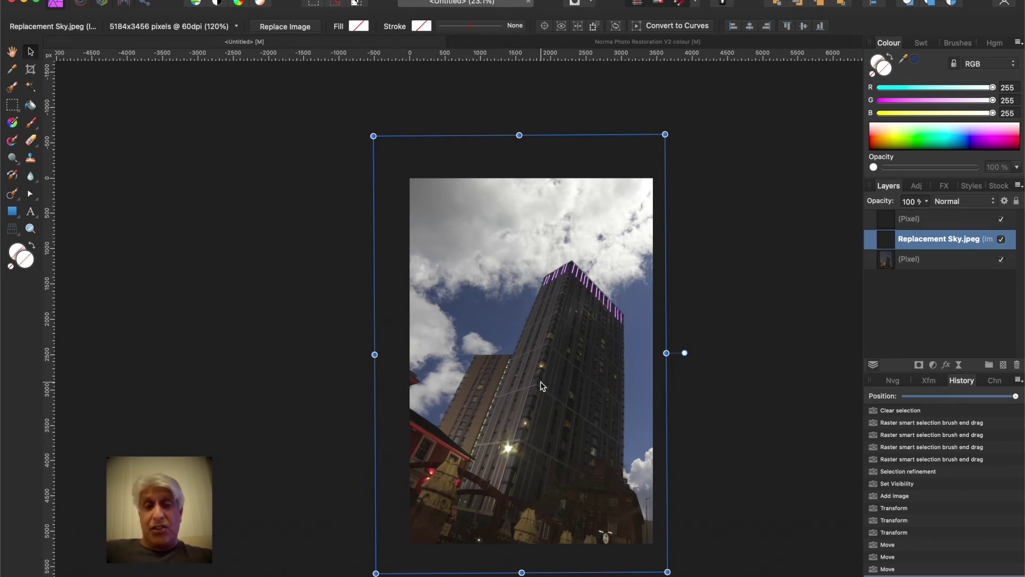
left_click_drag(540, 382, 554, 331)
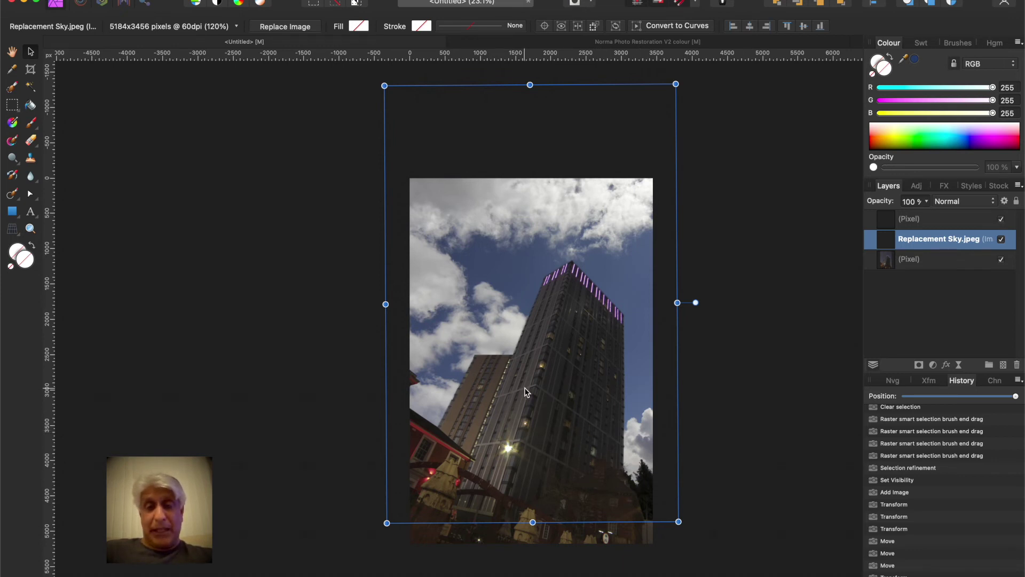
Step: Lower the sky image behind the buildings, then raise the clouds slightly to show more blue sky
left_click_drag(517, 370, 517, 398)
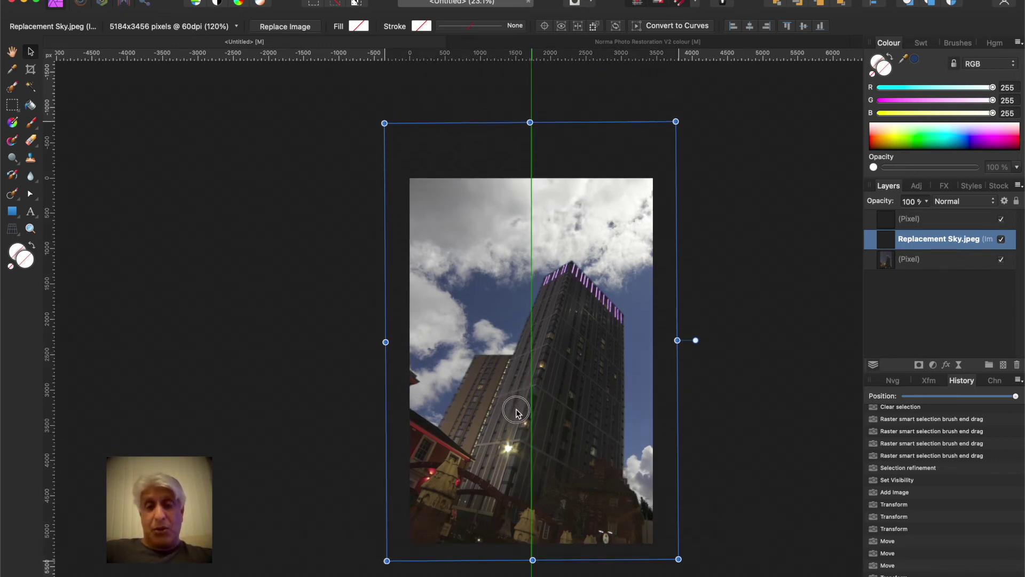
mouse_move(516, 412)
left_mouse_down()
mouse_move(521, 419)
mouse_move(521, 402)
mouse_move(523, 426)
left_mouse_up()
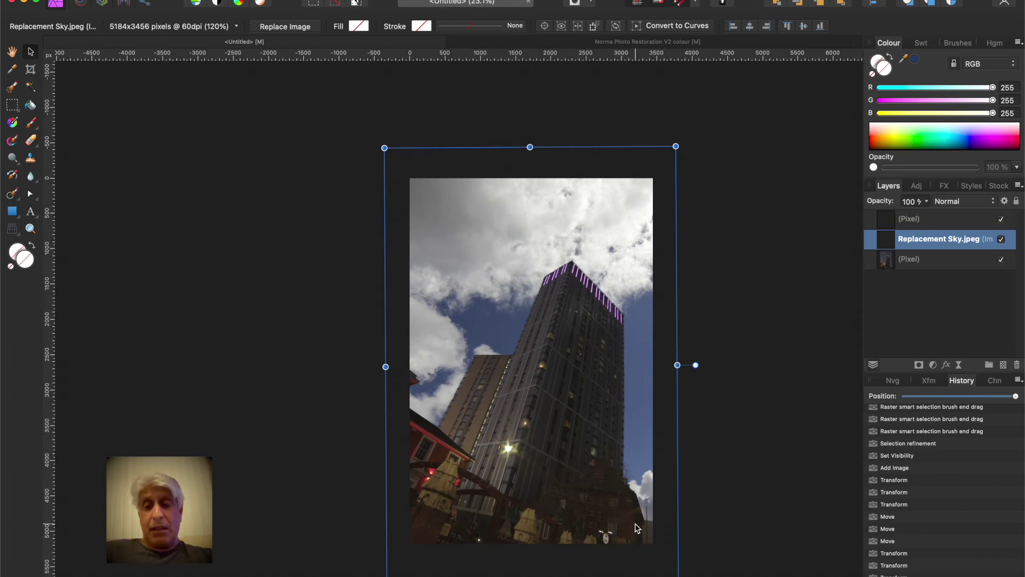
scroll(644, 518, "up", 6)
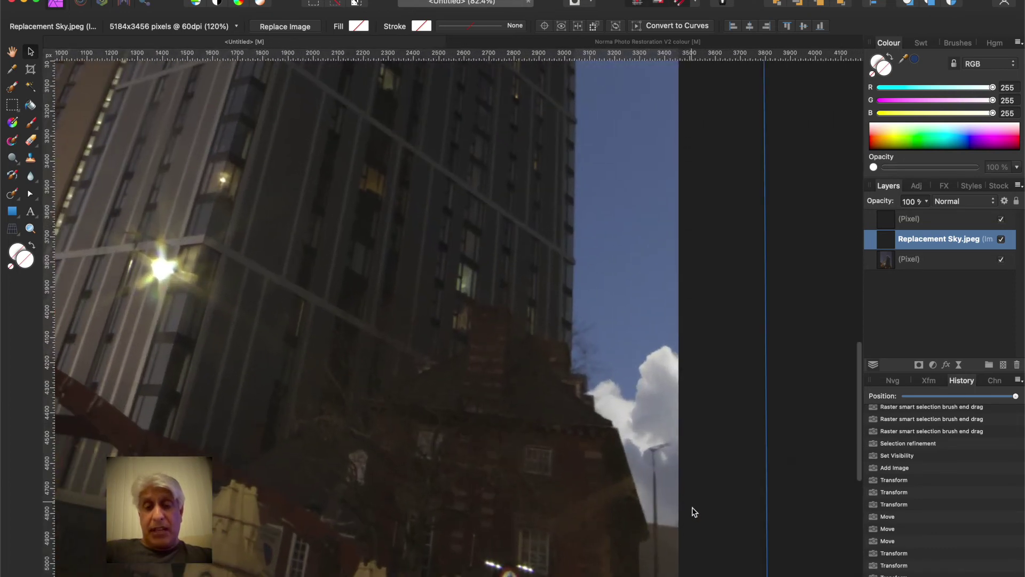
mouse_move(453, 414)
left_mouse_down()
mouse_move(456, 345)
mouse_move(450, 404)
left_mouse_up()
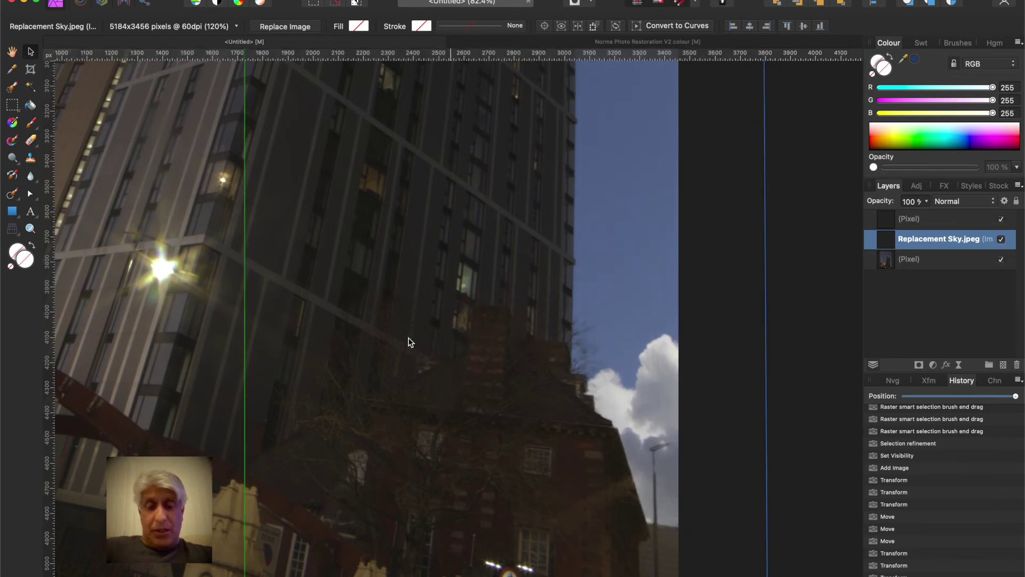
Step: Stretch the sky wider on its left side and bring up the adjustment types list
key("super+0")
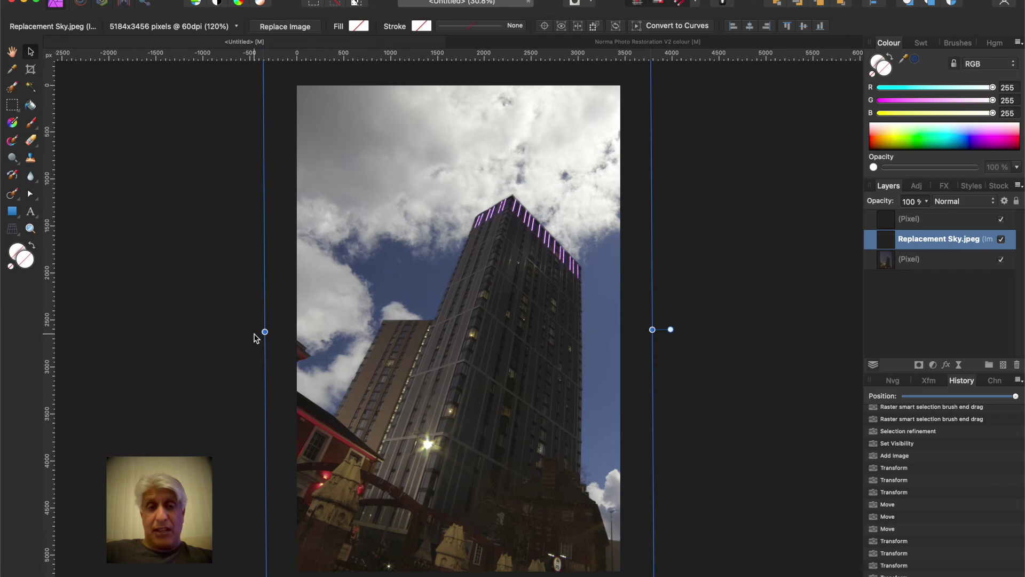
mouse_move(266, 333)
left_mouse_down()
mouse_move(248, 335)
mouse_move(270, 334)
left_mouse_up()
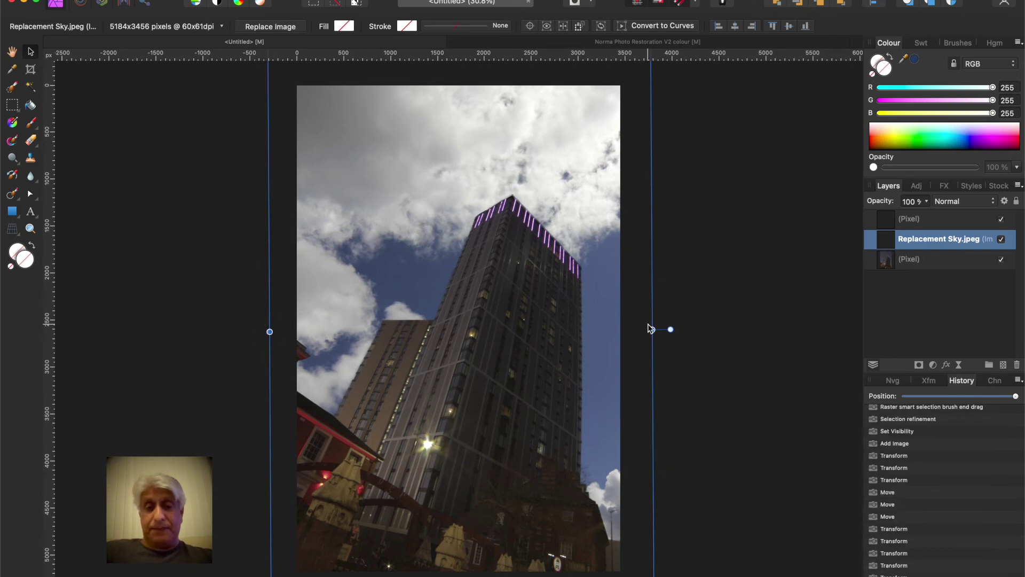
scroll(720, 338, "down", 4)
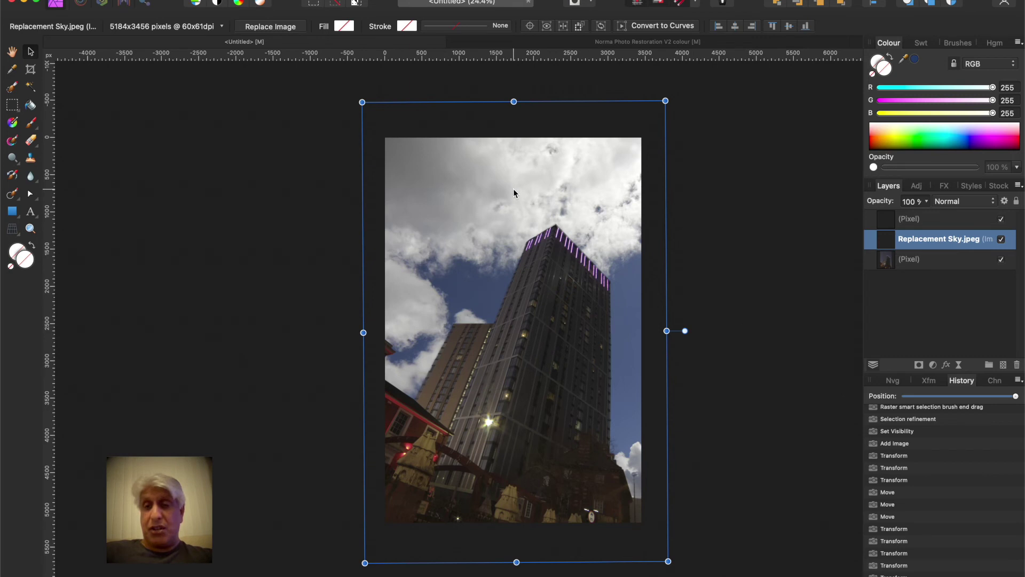
left_click(932, 365)
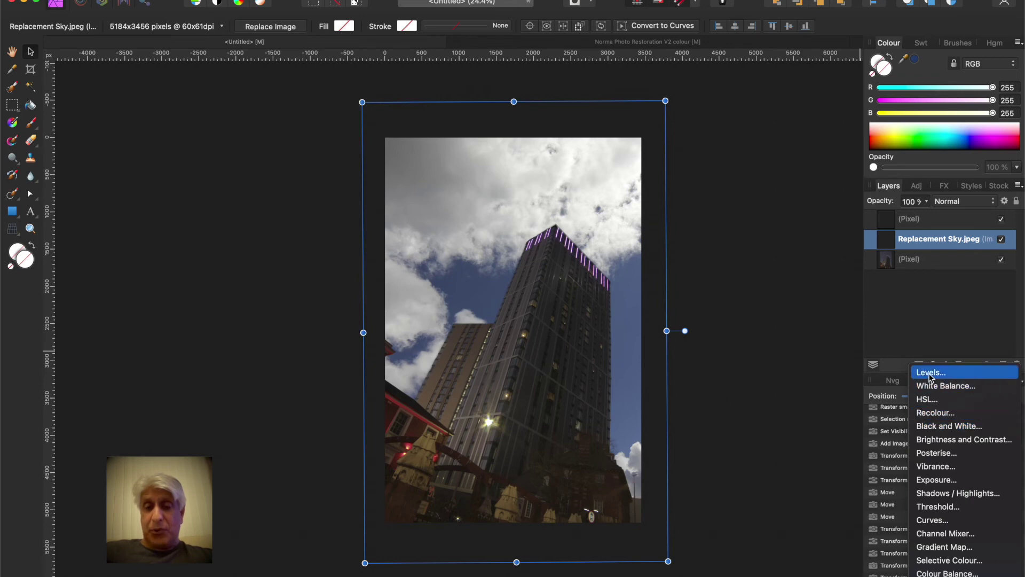
Step: Add a Levels adjustment and nest it inside the Replacement Sky.jpeg layer
left_click(930, 373)
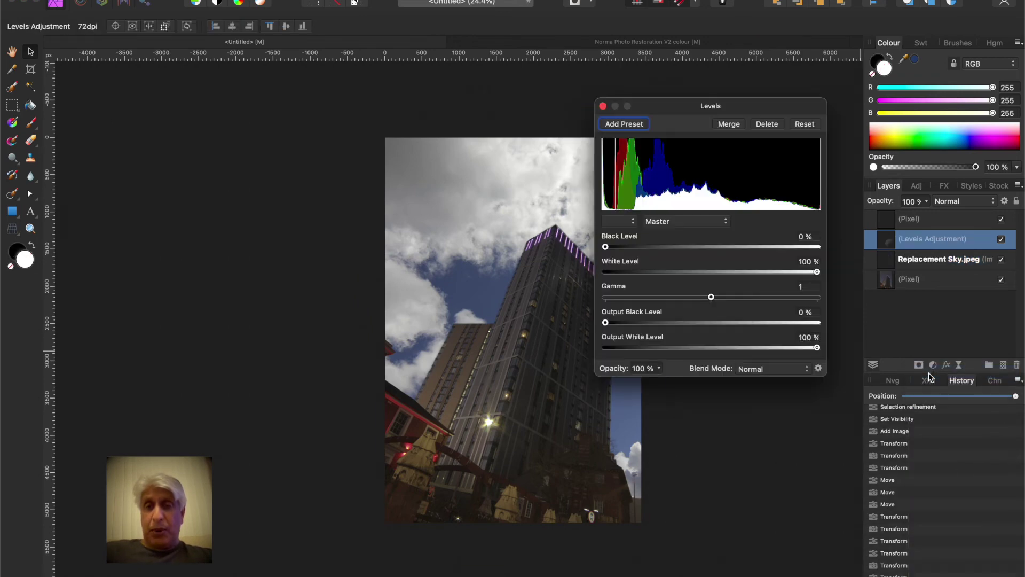
left_click_drag(733, 110, 261, 99)
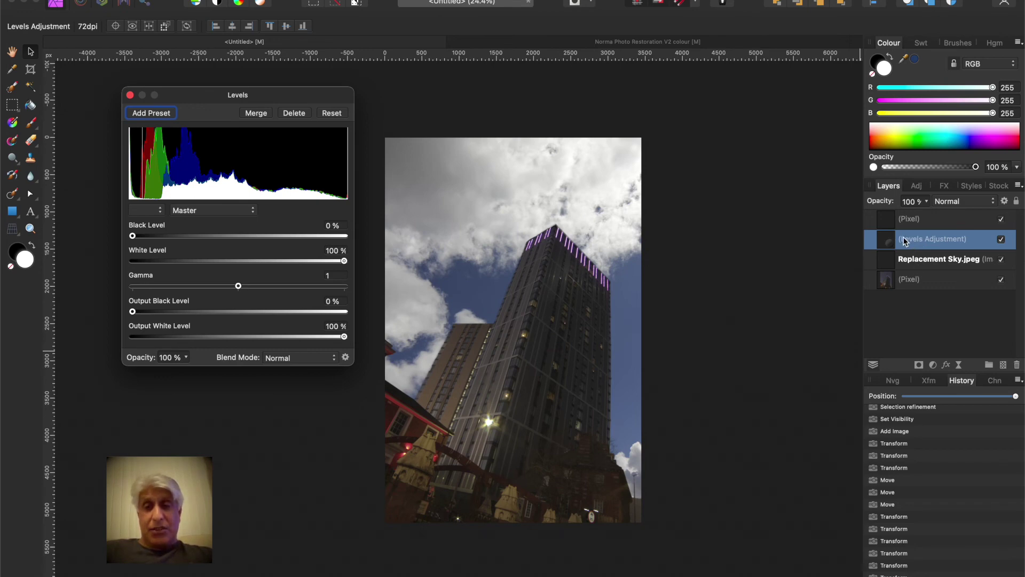
left_click_drag(905, 241, 922, 265)
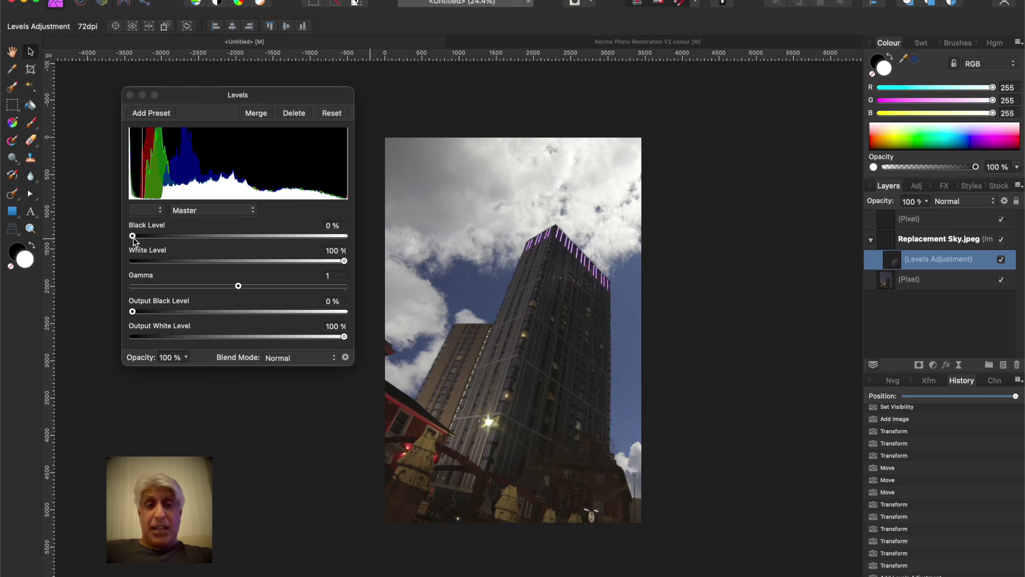
Step: Set Levels to black 4%, white 91%, gamma 1.126, output white 95%, then close it
mouse_move(133, 239)
left_mouse_down()
mouse_move(167, 238)
mouse_move(119, 238)
mouse_move(150, 240)
mouse_move(128, 243)
left_mouse_up()
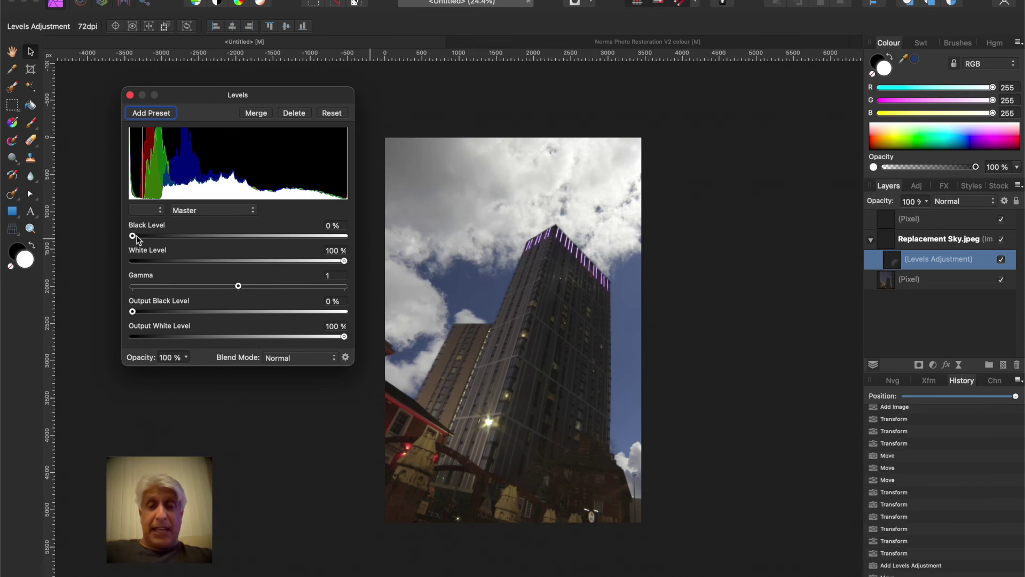
left_click_drag(133, 238, 142, 238)
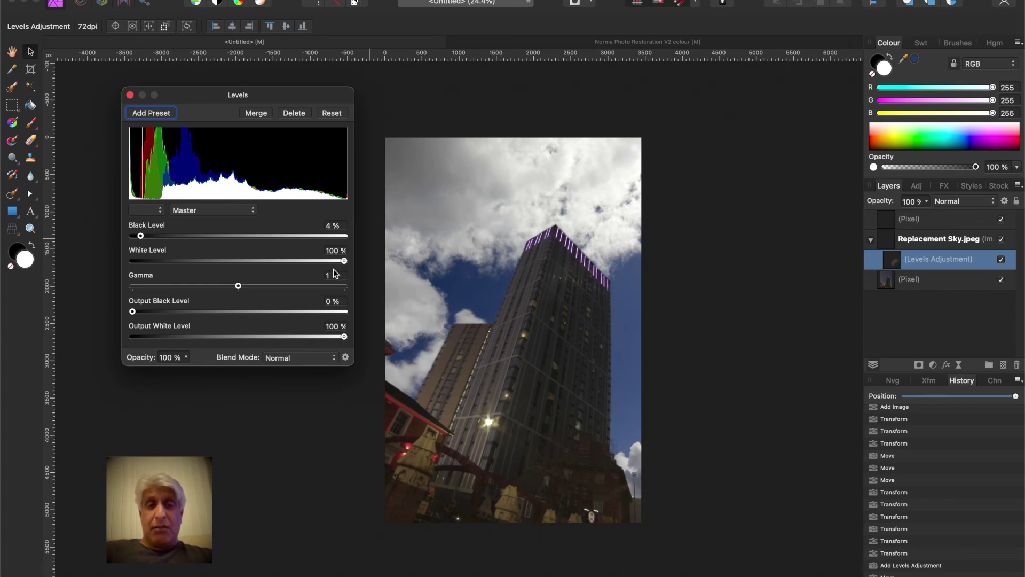
left_click_drag(346, 263, 327, 263)
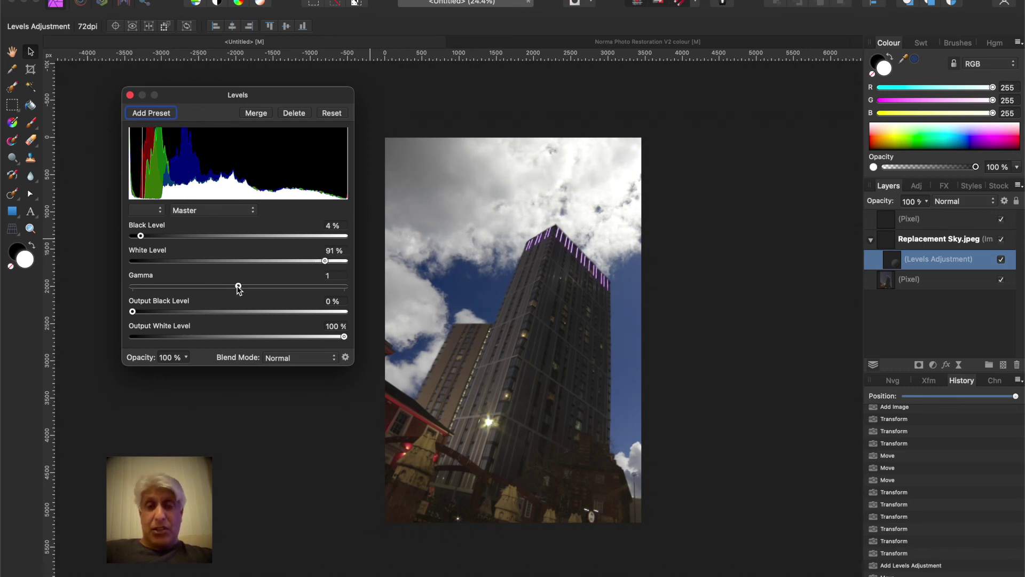
left_click_drag(239, 288, 252, 287)
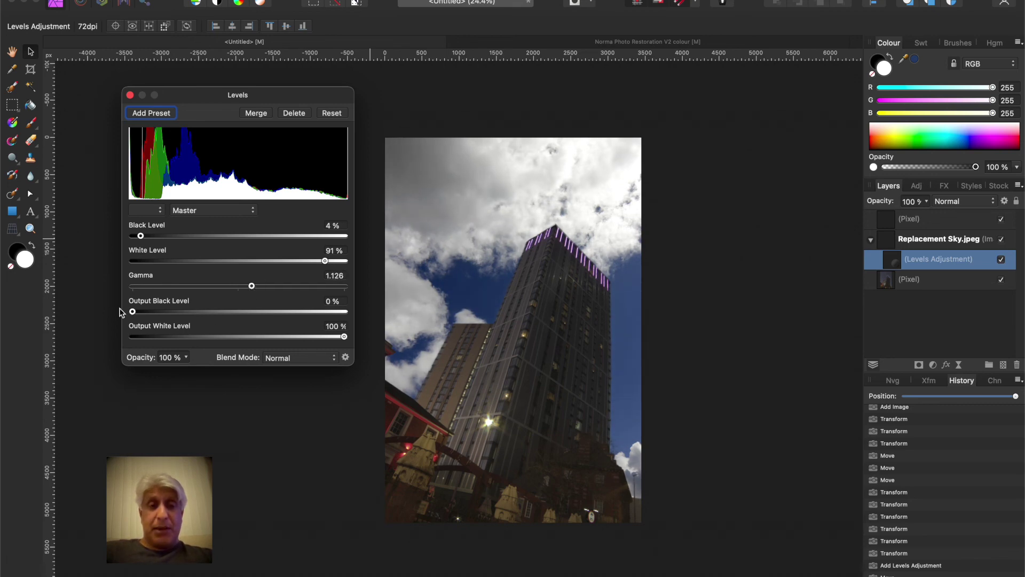
mouse_move(132, 314)
left_mouse_down()
mouse_move(145, 313)
mouse_move(130, 314)
left_mouse_up()
left_click_drag(345, 339, 334, 339)
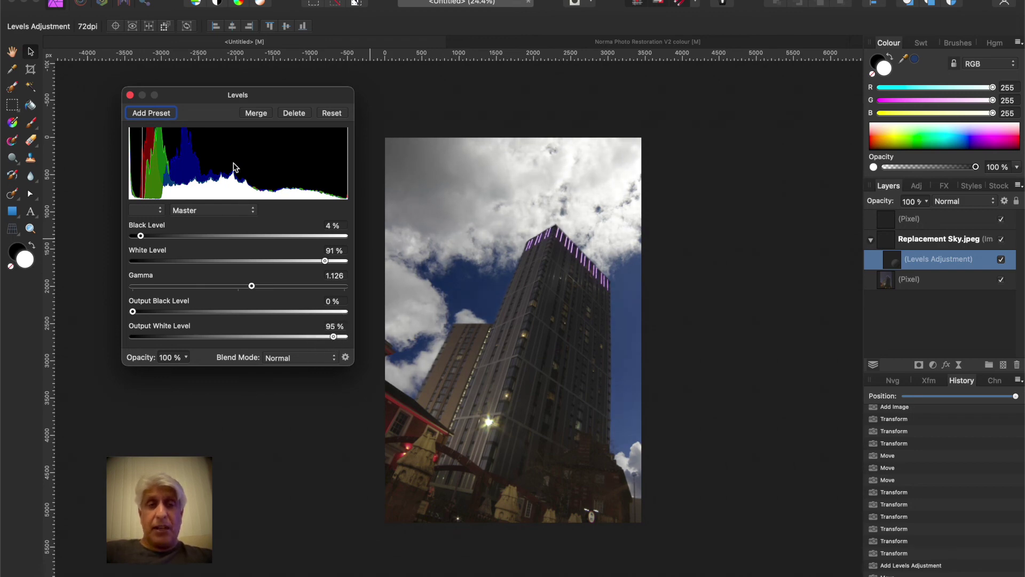
left_click(130, 97)
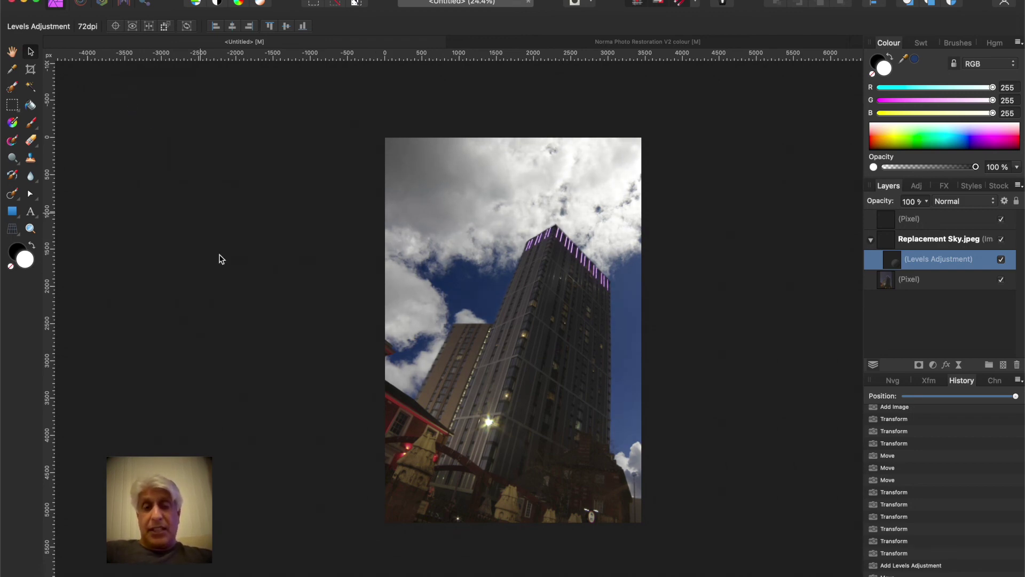
left_click(246, 388)
key("super+0")
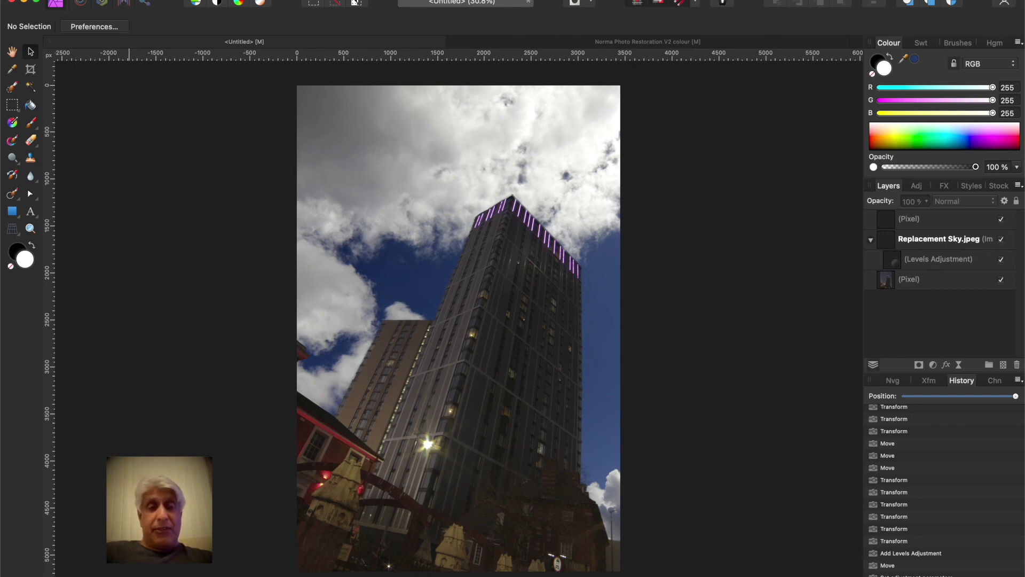
left_click(104, 0)
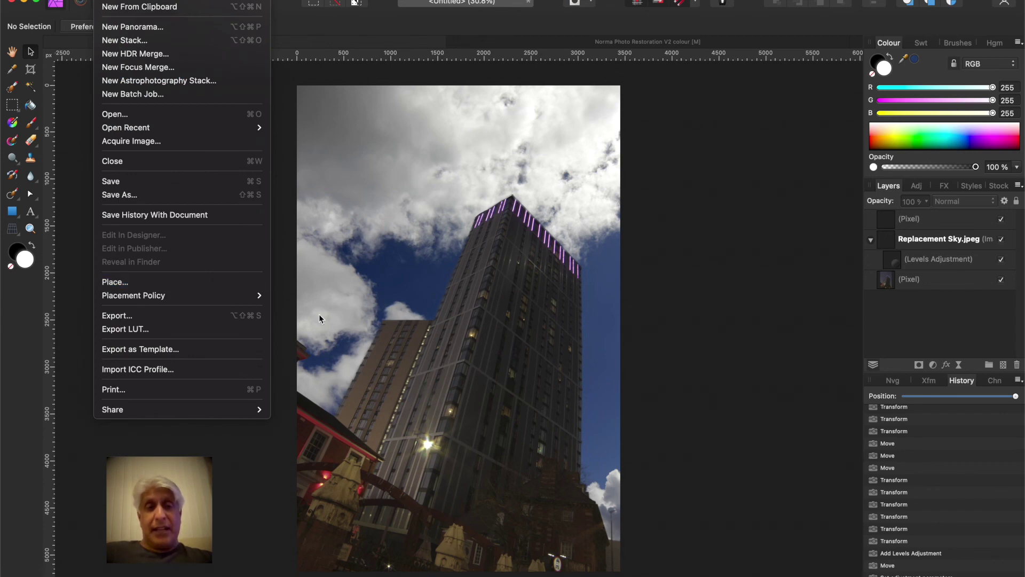
left_click(235, 468)
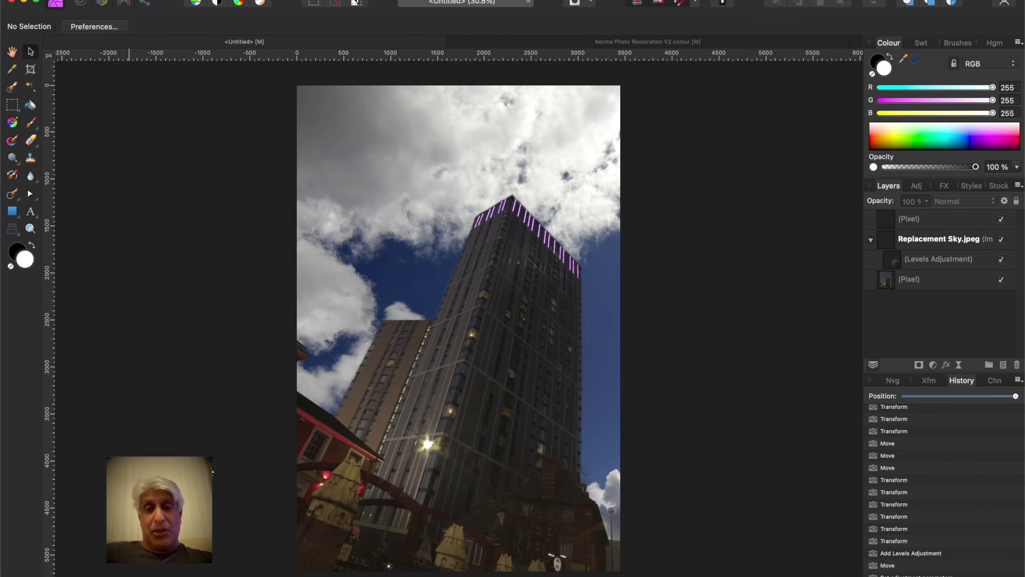